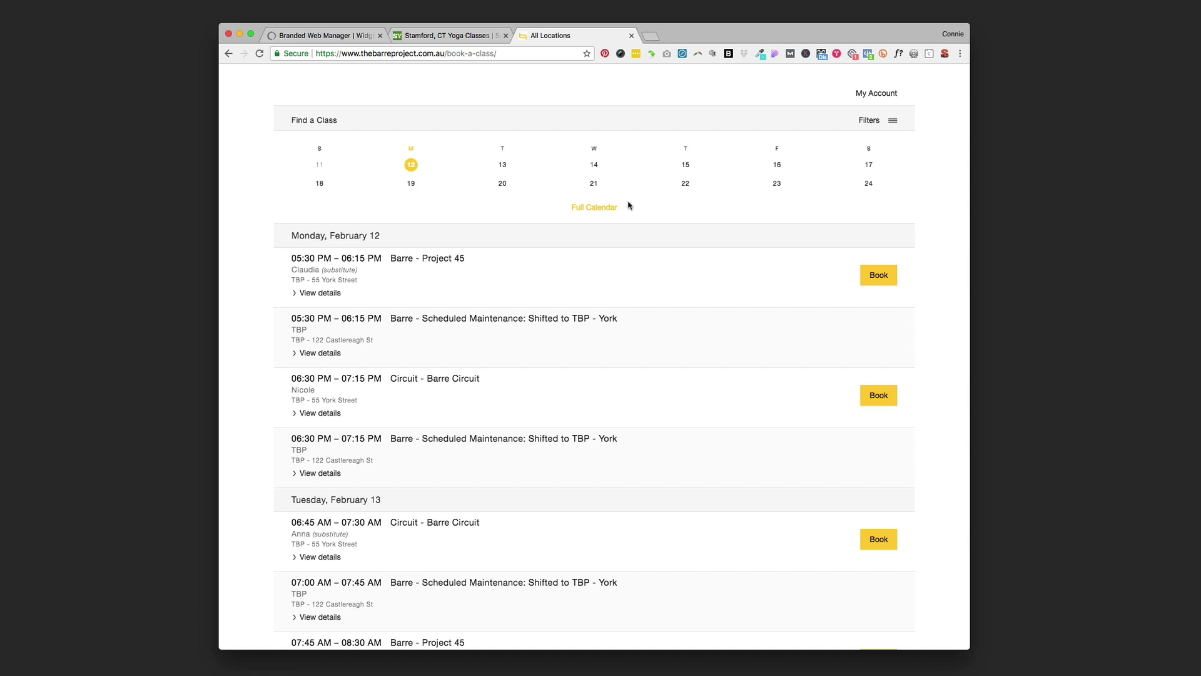
- Compare the Stamford yoga class schedule with The Barre Project's class list
{"action": "left_click", "coordinate": [446, 35]}
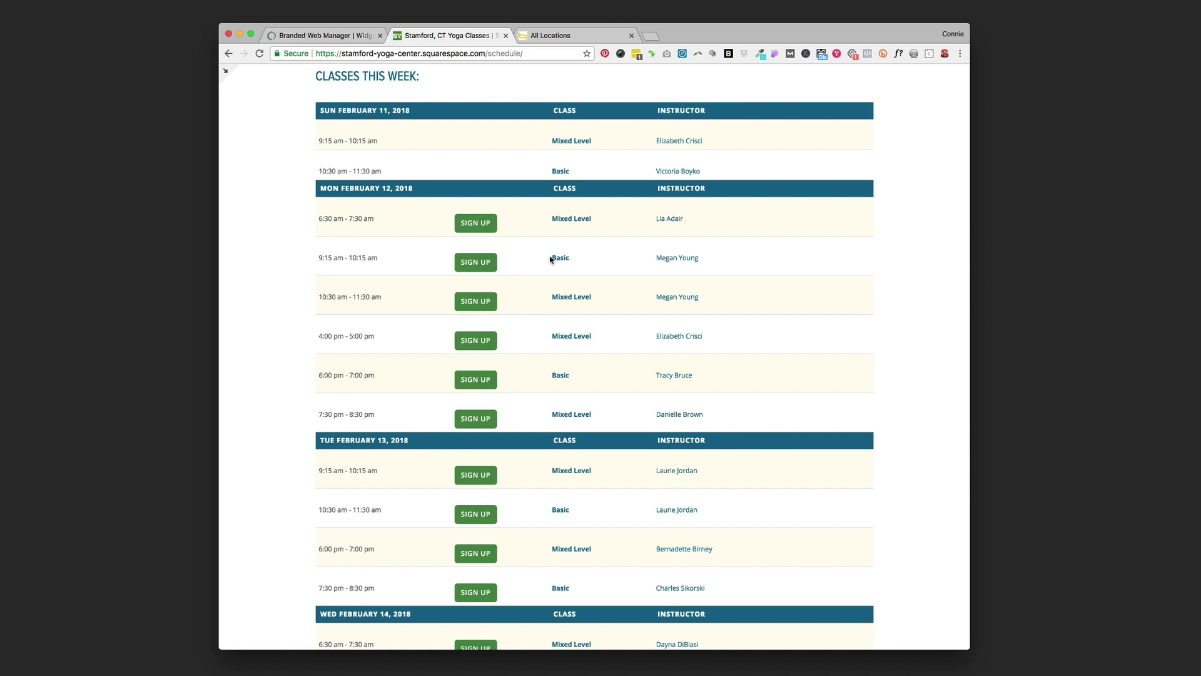
{"action": "left_click", "coordinate": [566, 35]}
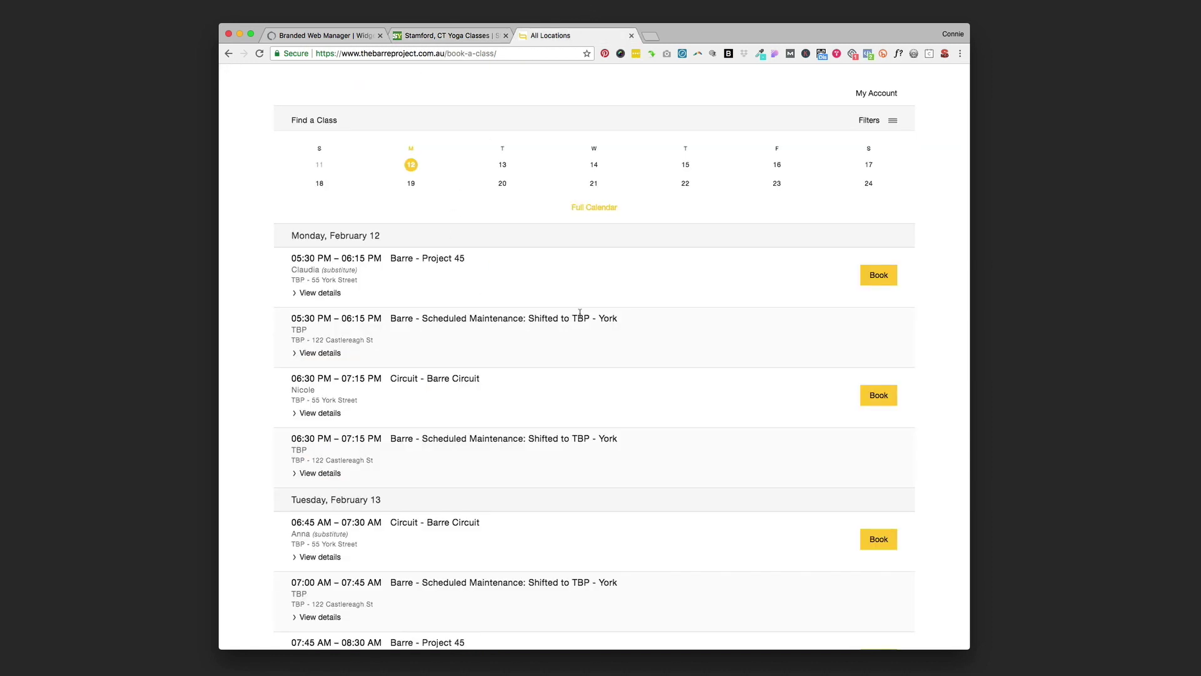
- Return to Stamford Yoga Center's widget list and bring up the widget types to create
{"action": "left_click", "coordinate": [333, 37]}
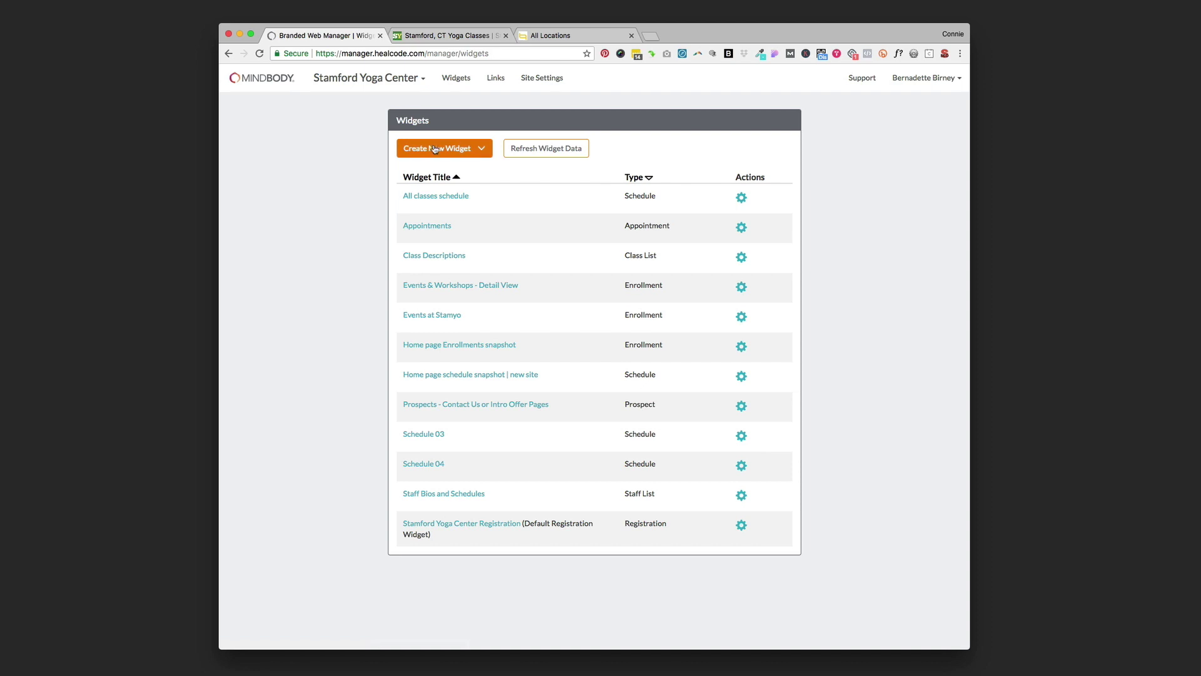
{"action": "left_click", "coordinate": [483, 150]}
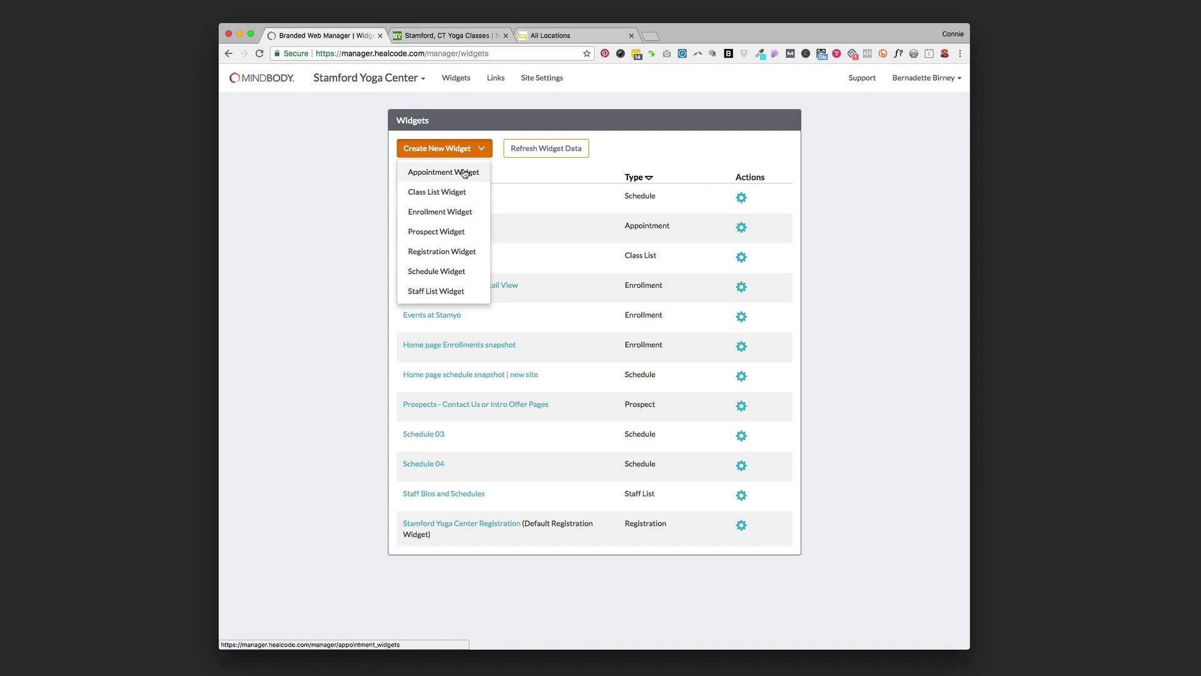
- Create a new Schedule widget, opening Schedule 05 in the editor
{"action": "left_click", "coordinate": [437, 273]}
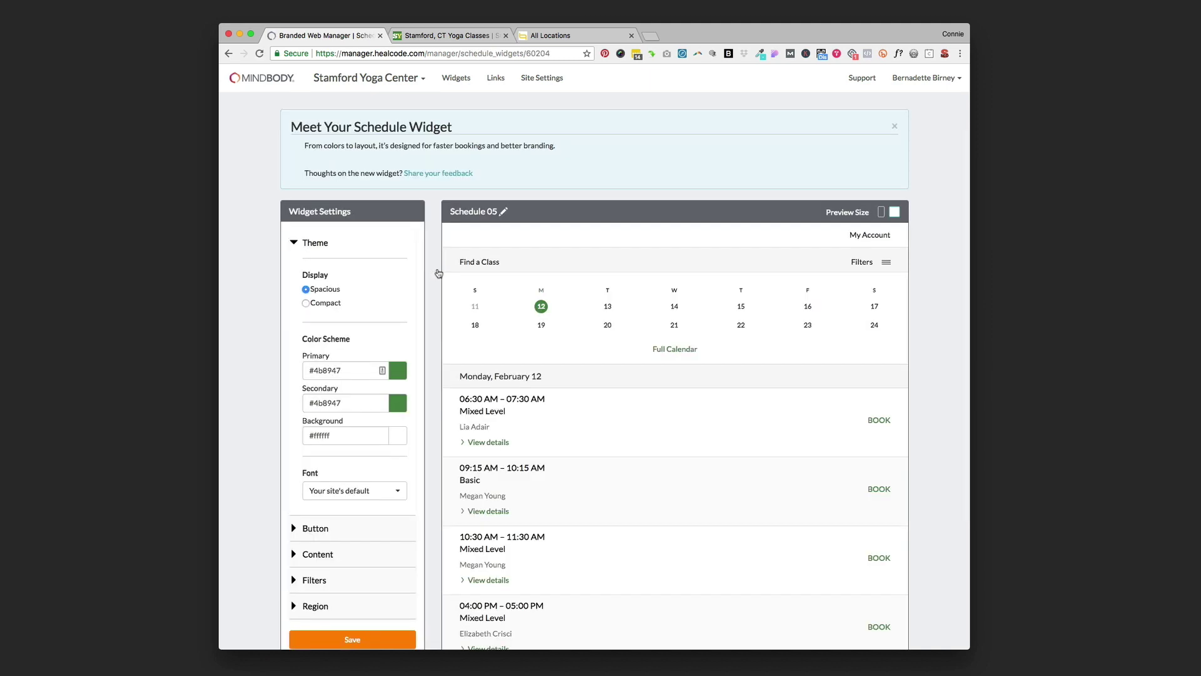
- Compare Compact and Spacious display layouts, keep Spacious, and select the Primary colour hex value
{"action": "scroll", "coordinate": [363, 301], "scroll_direction": "down", "scroll_amount": 2}
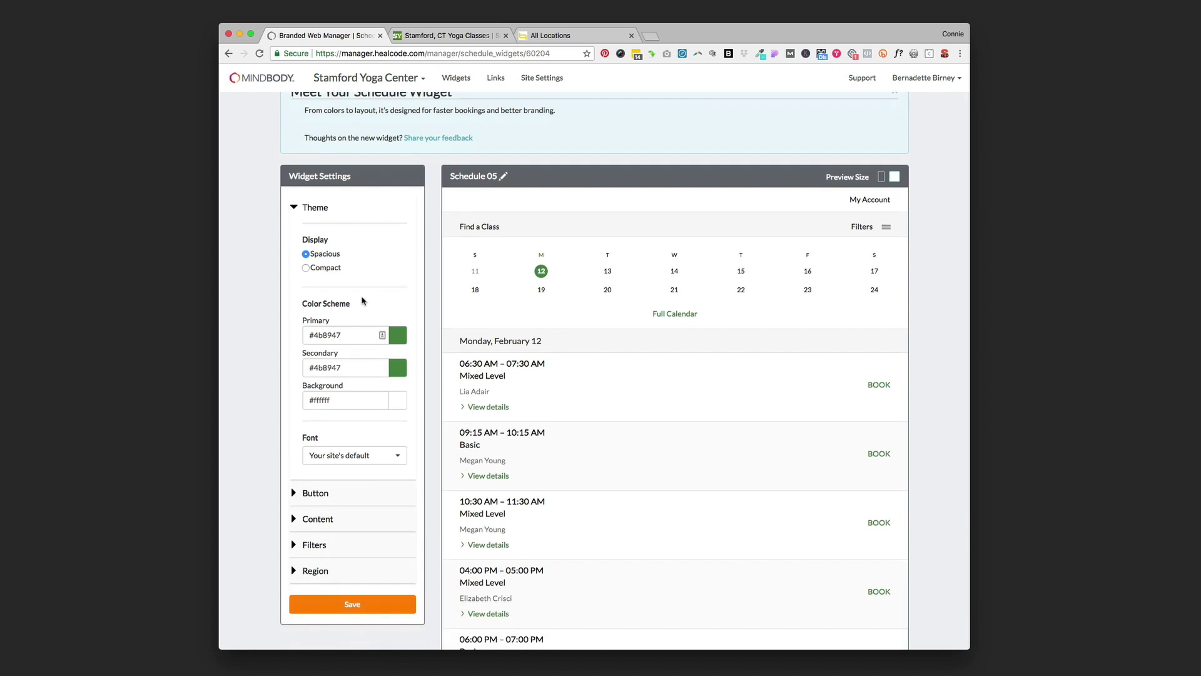
{"action": "scroll", "coordinate": [362, 301], "scroll_direction": "down", "scroll_amount": 2}
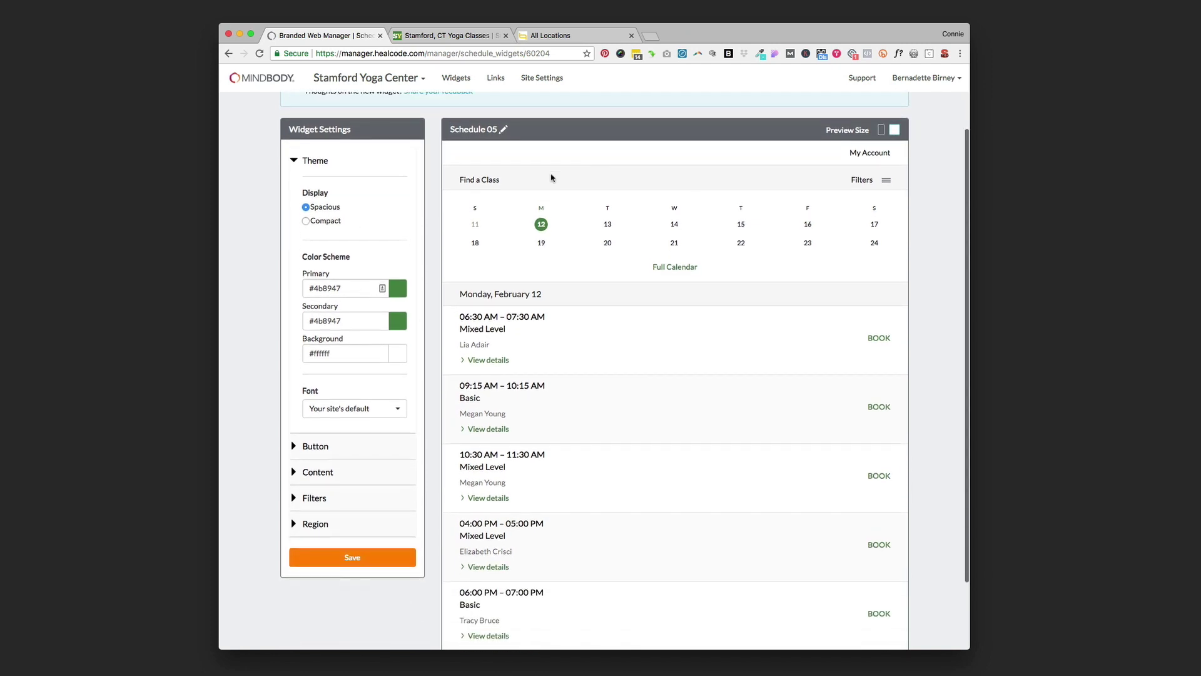
{"action": "scroll", "coordinate": [673, 248], "scroll_direction": "down", "scroll_amount": 2}
{"action": "scroll", "coordinate": [673, 248], "scroll_direction": "up", "scroll_amount": 3}
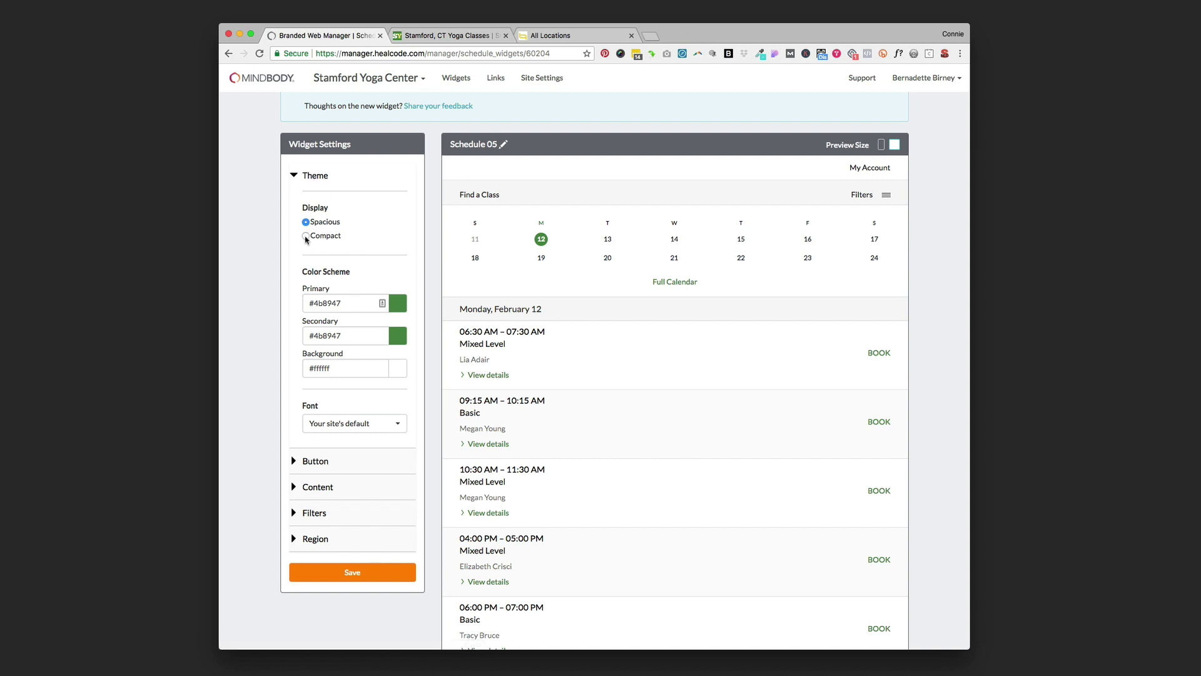
{"action": "left_click", "coordinate": [306, 236]}
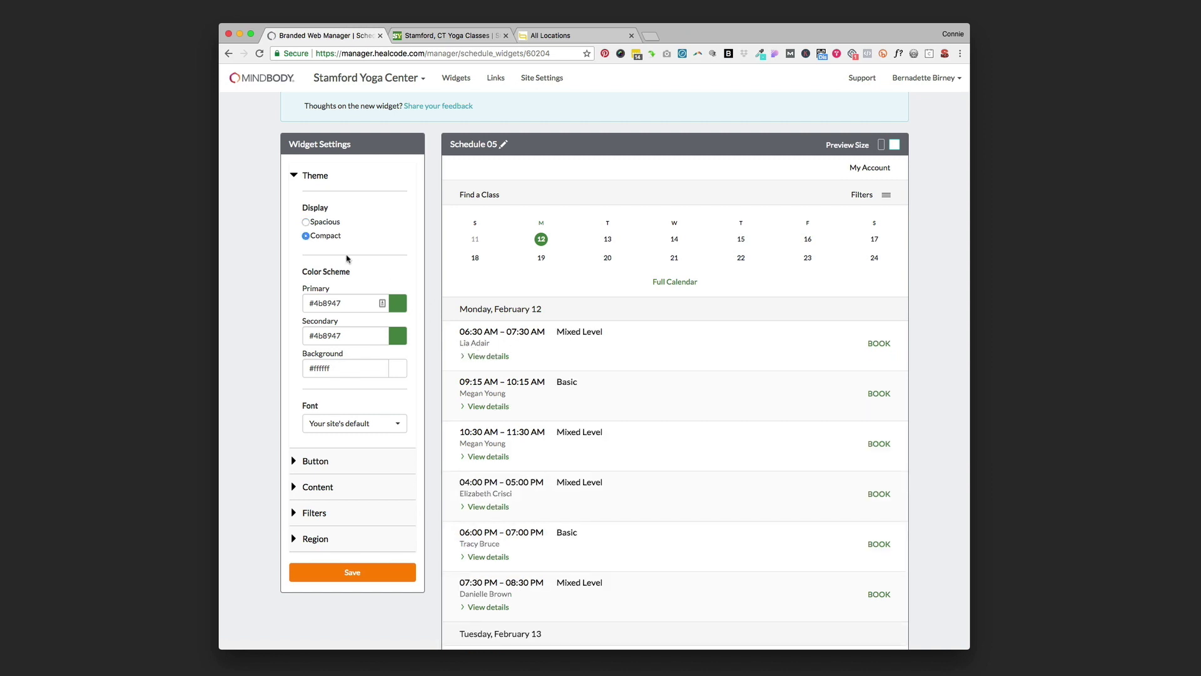
{"action": "left_click", "coordinate": [306, 222]}
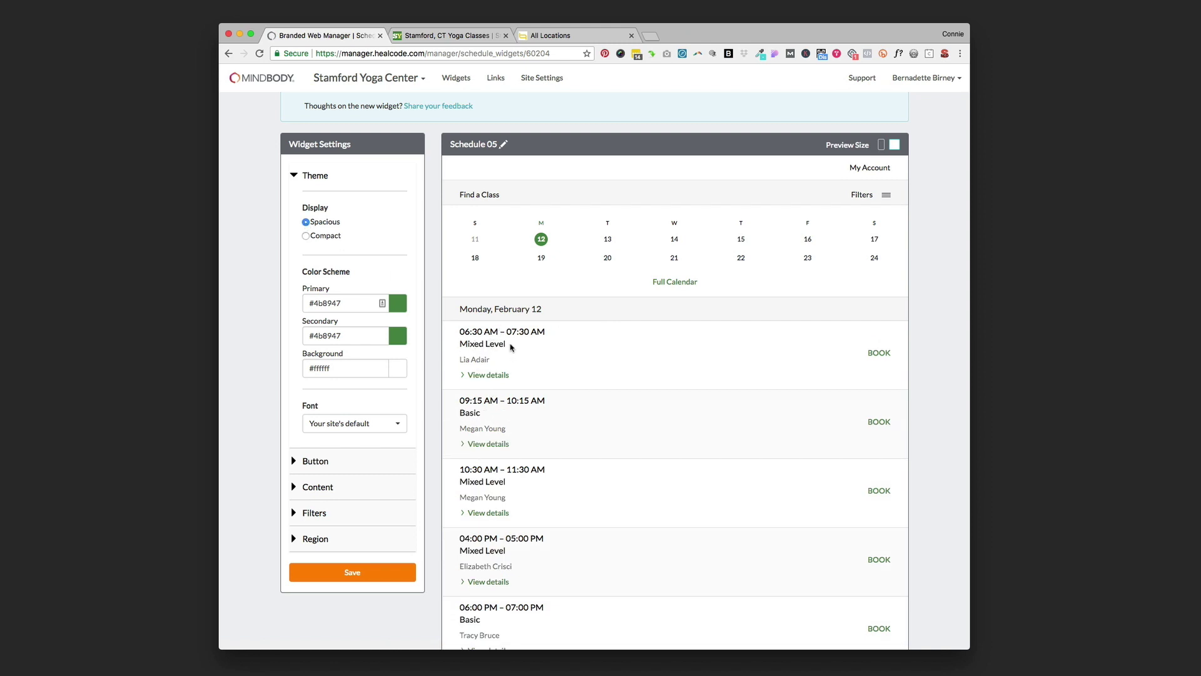
{"action": "left_click", "coordinate": [306, 237]}
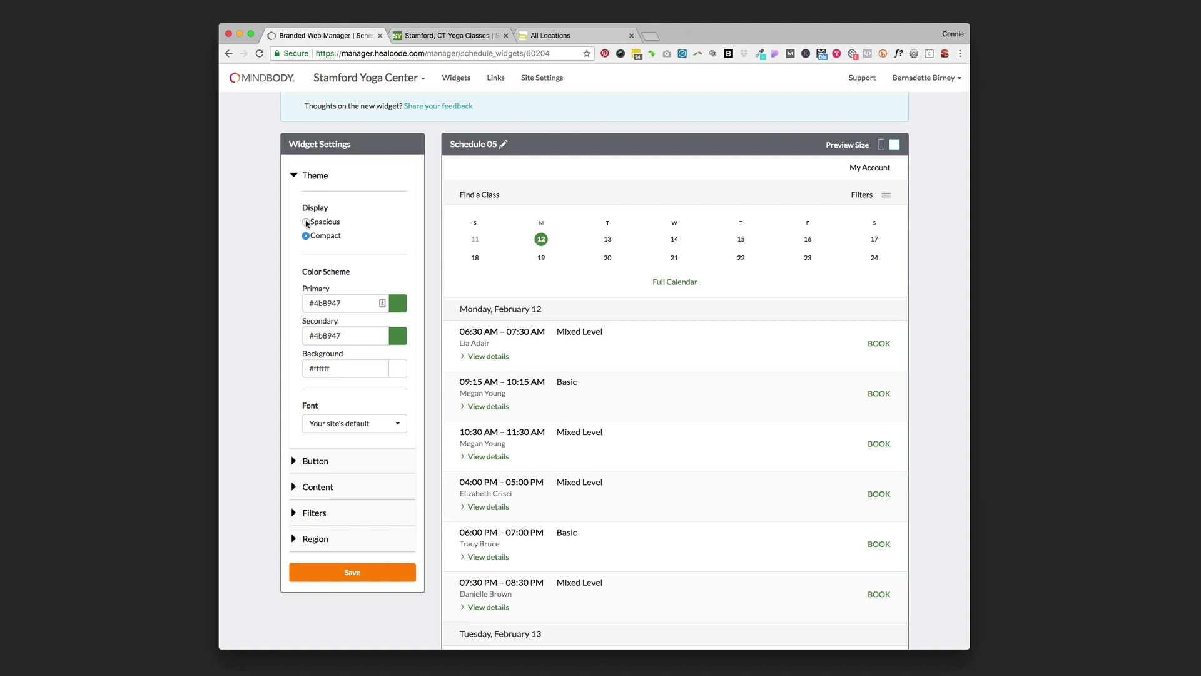
{"action": "left_click", "coordinate": [306, 222]}
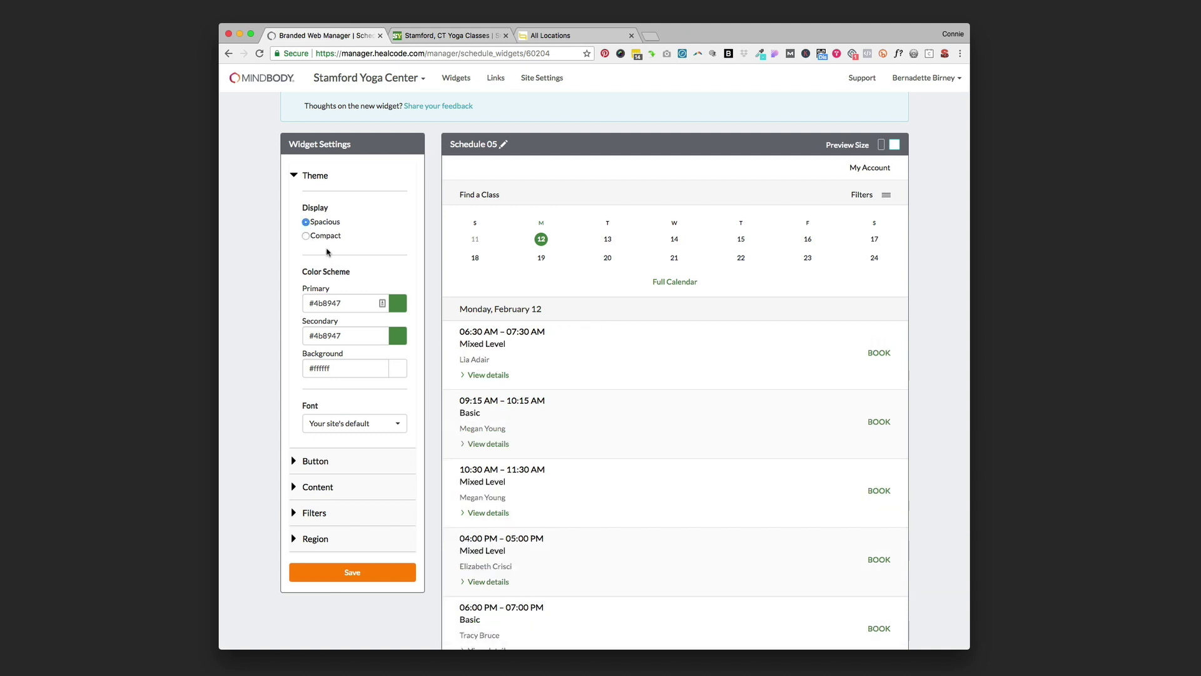
{"action": "scroll", "coordinate": [332, 244], "scroll_direction": "down", "scroll_amount": 2}
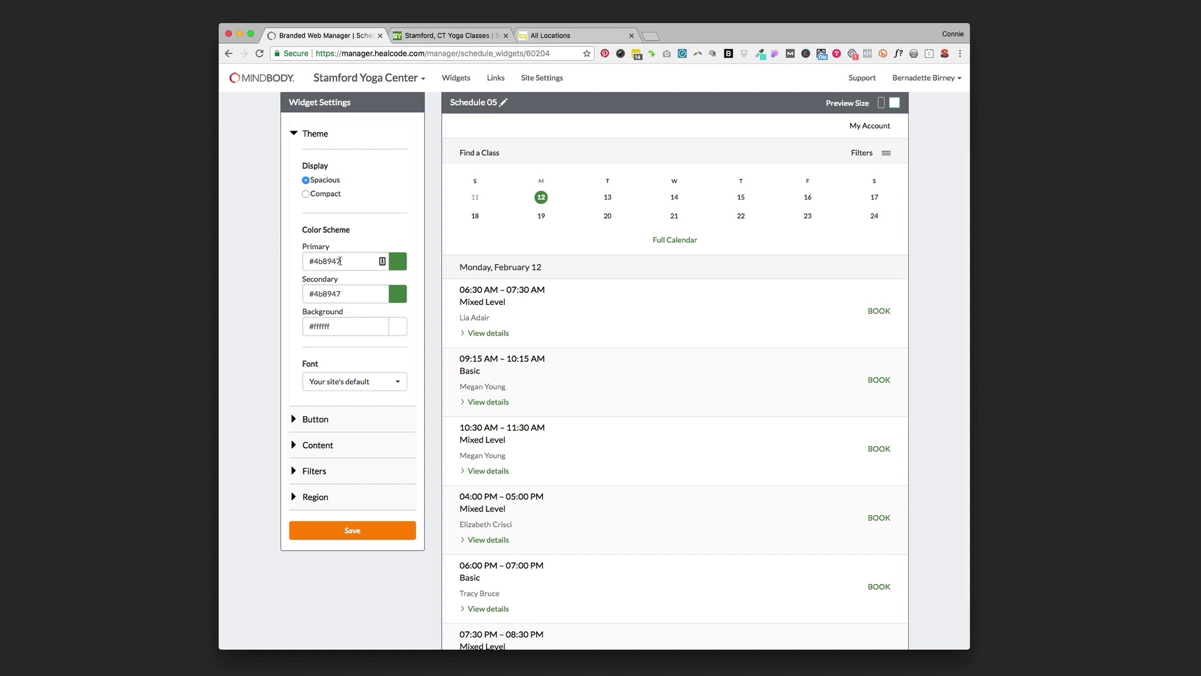
{"action": "left_click_drag", "start_coordinate": [340, 261], "coordinate": [321, 259]}
{"action": "left_click", "coordinate": [346, 293]}
{"action": "scroll", "coordinate": [376, 322], "scroll_direction": "down", "scroll_amount": 1}
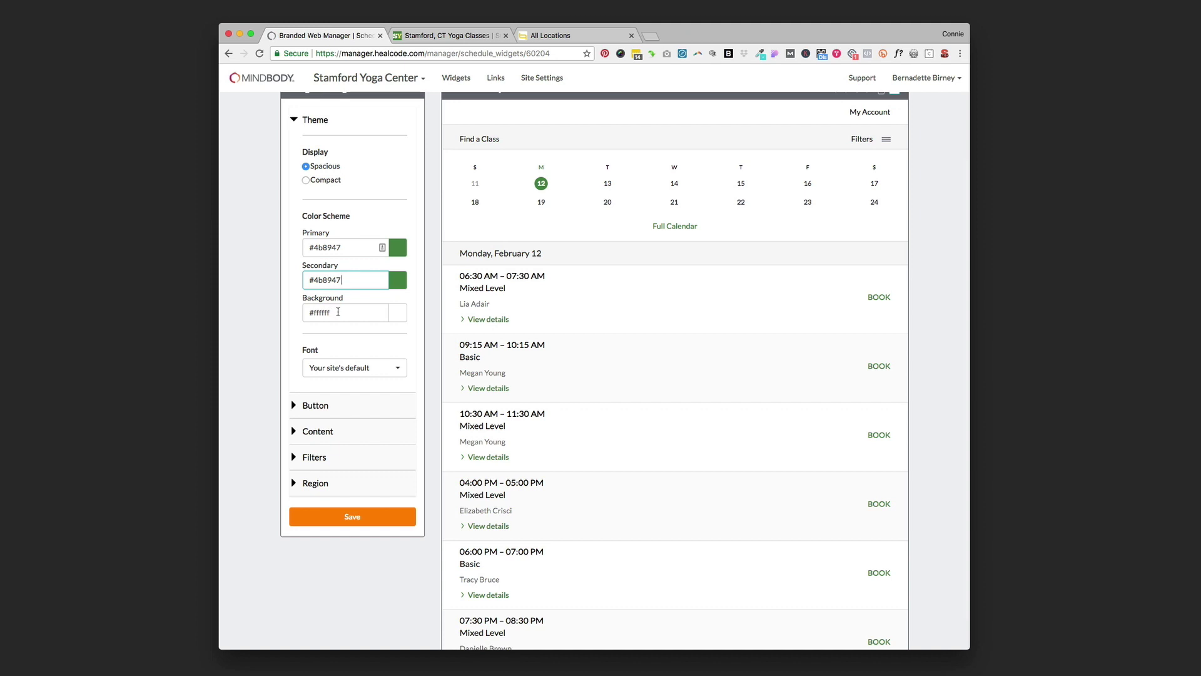
{"action": "scroll", "coordinate": [350, 313], "scroll_direction": "down", "scroll_amount": 2}
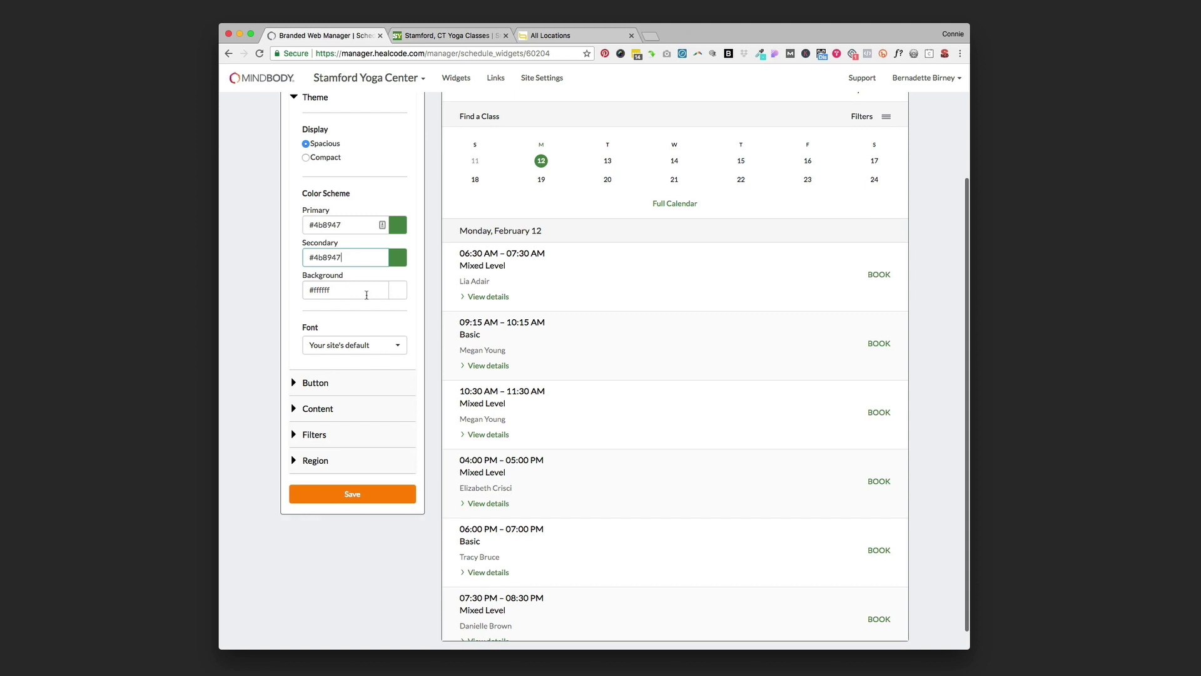
{"action": "scroll", "coordinate": [338, 290], "scroll_direction": "down", "scroll_amount": 1}
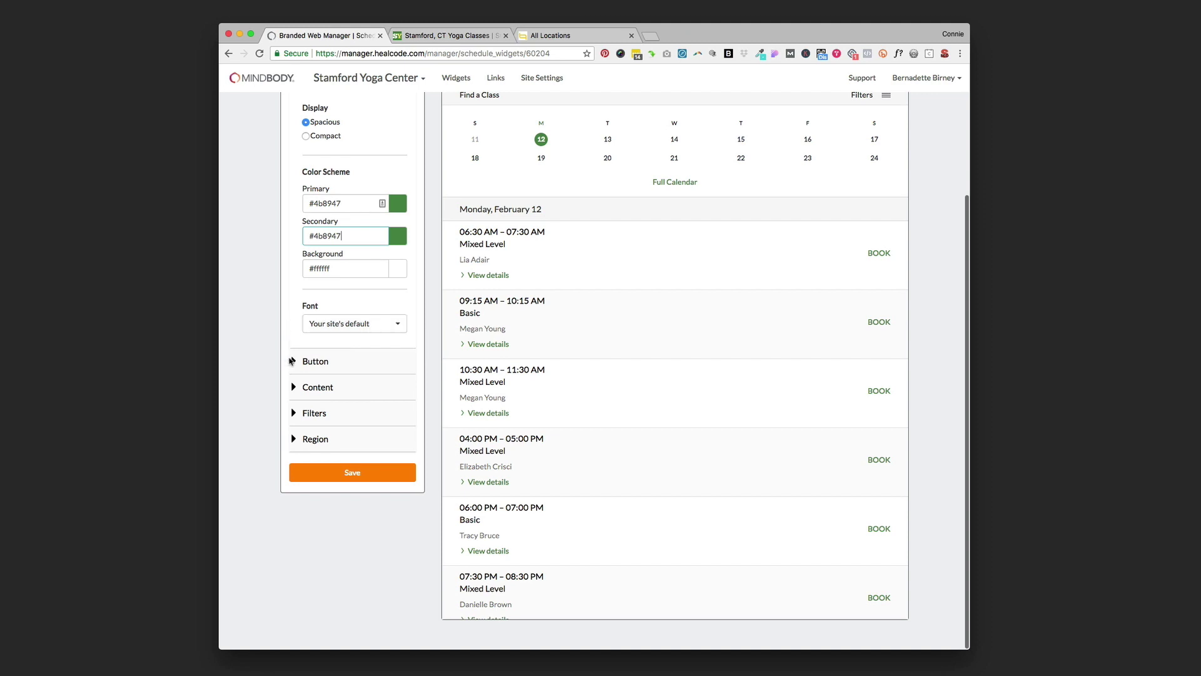
- Set the booking buttons' wording to Sign Up
{"action": "left_click", "coordinate": [293, 361]}
{"action": "scroll", "coordinate": [292, 361], "scroll_direction": "up", "scroll_amount": 2}
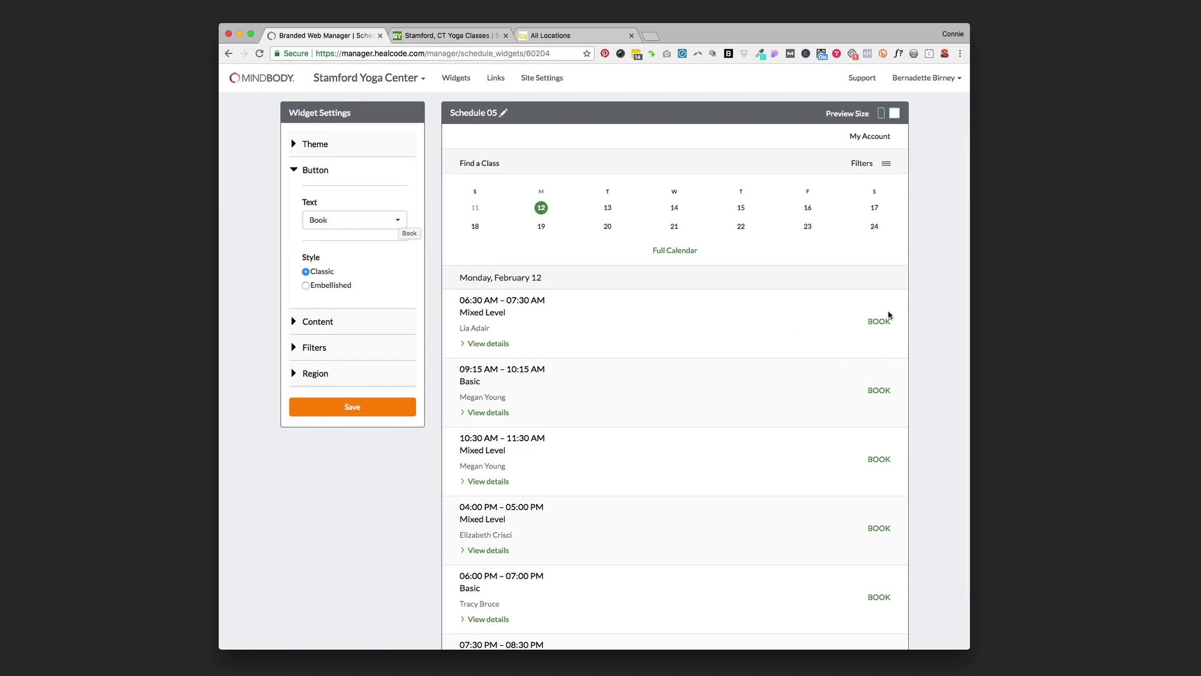
{"action": "left_click", "coordinate": [395, 220]}
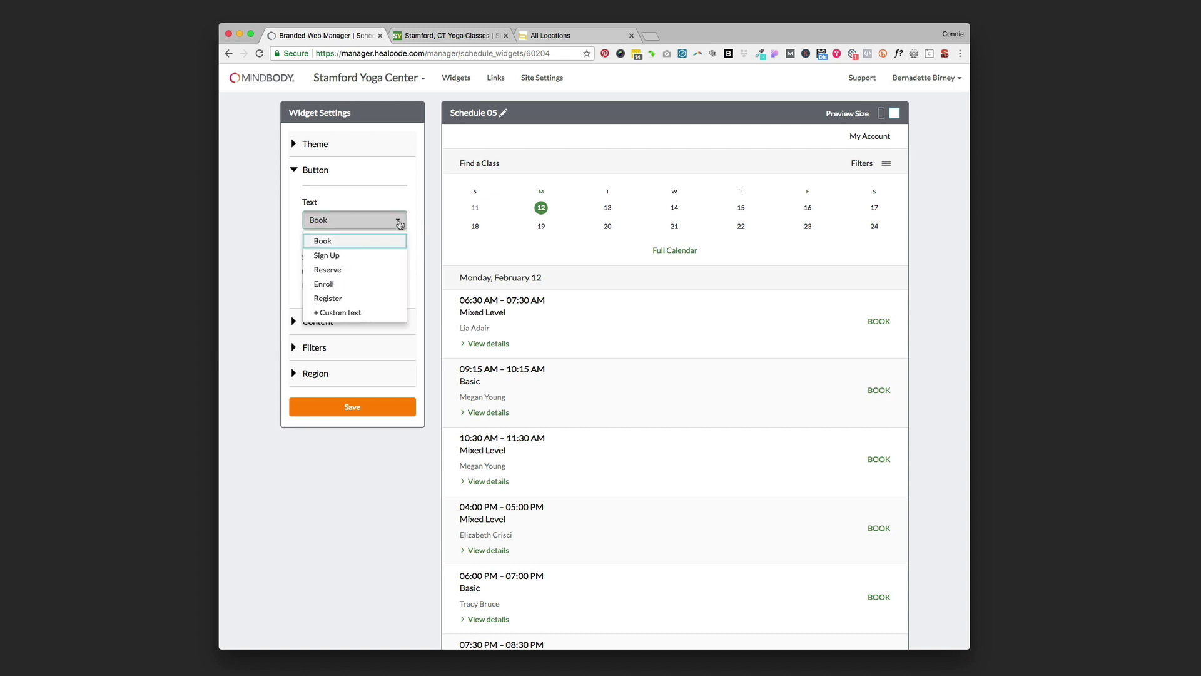
{"action": "left_click", "coordinate": [389, 254]}
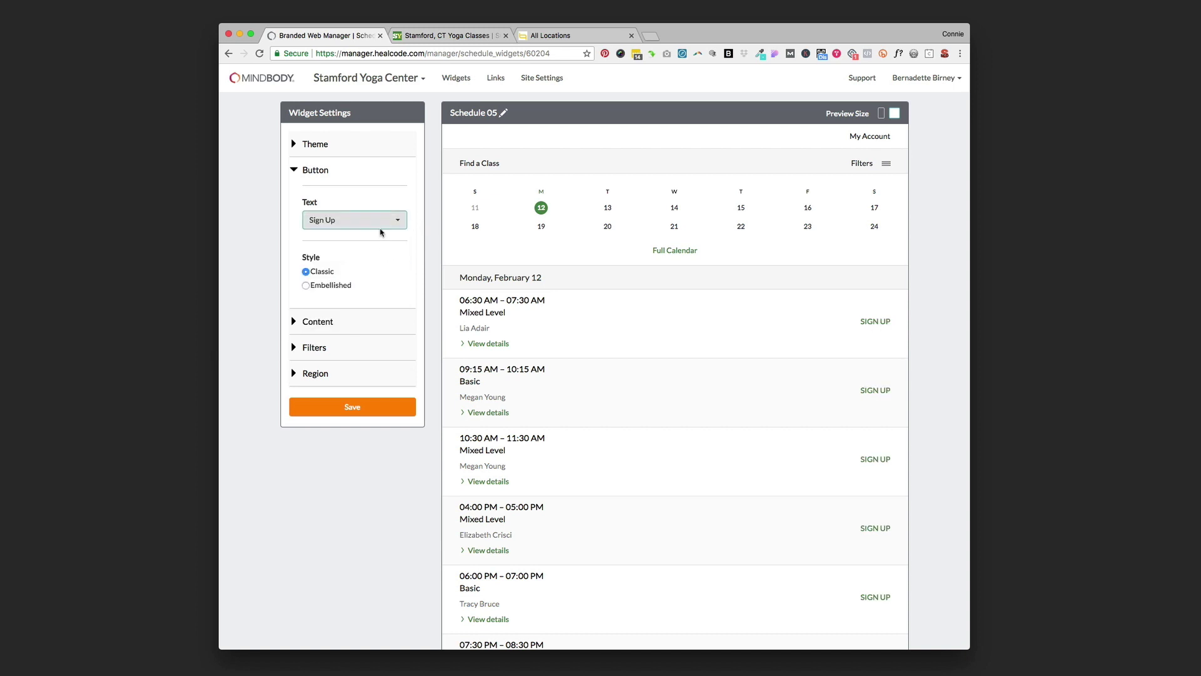
{"action": "left_click", "coordinate": [398, 223]}
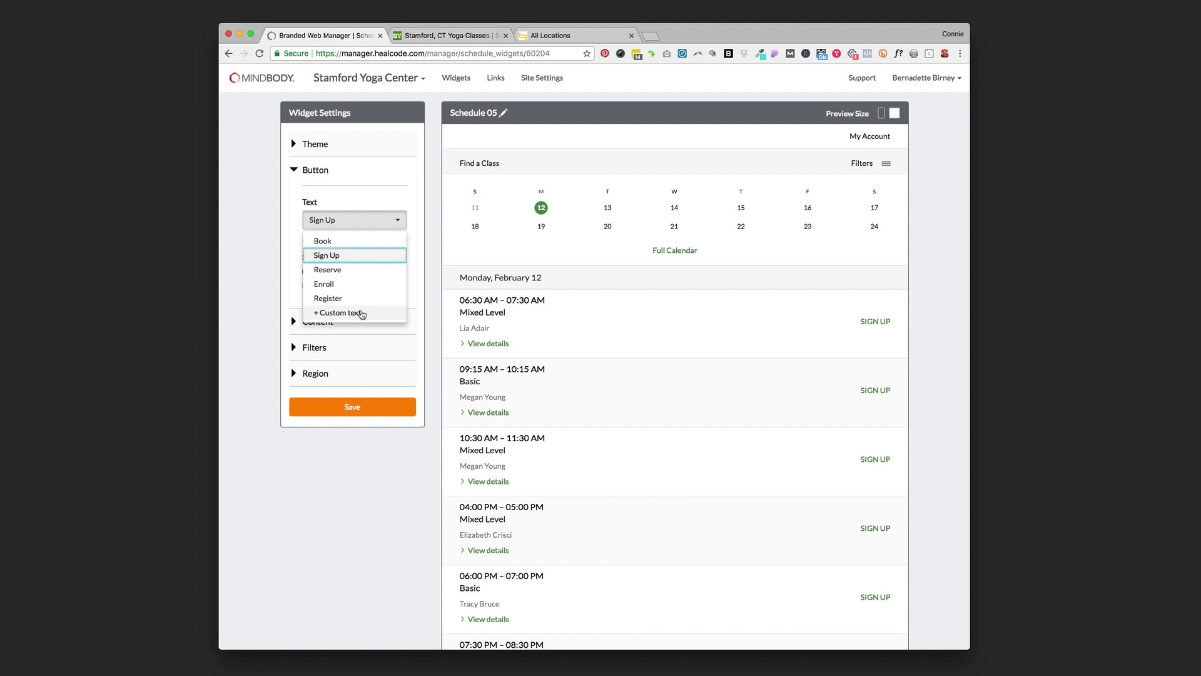
{"action": "left_click", "coordinate": [293, 205]}
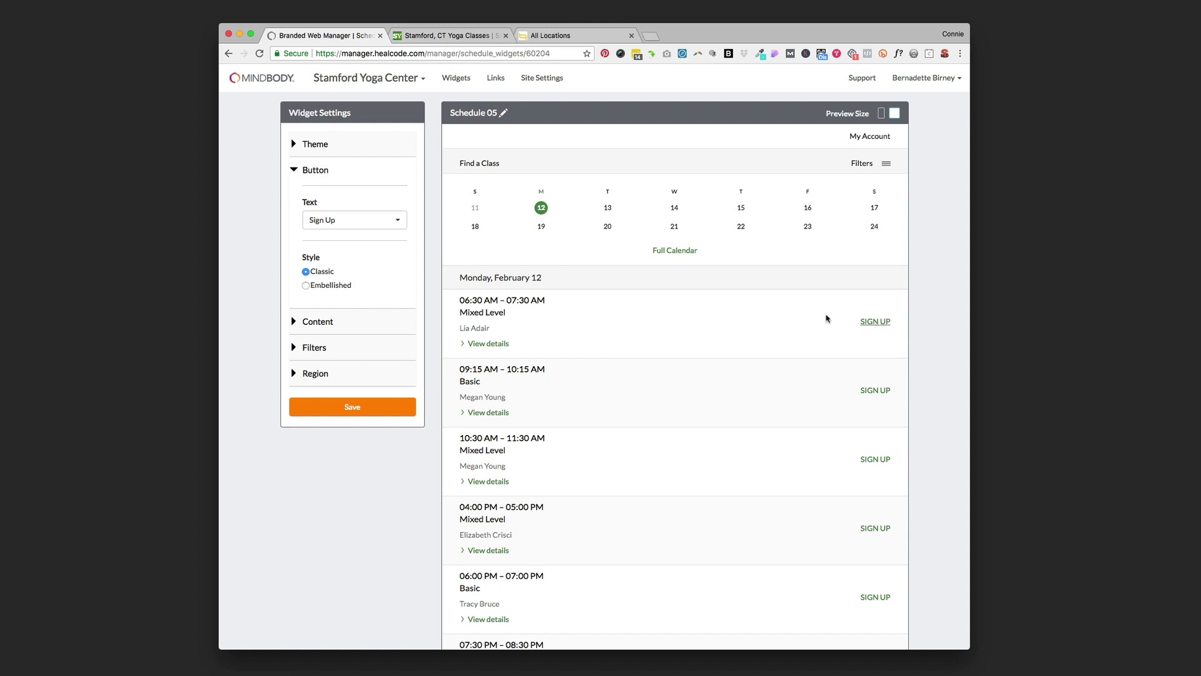
- Give the Sign Up buttons the Embellished Outline style with corner radius 0
{"action": "left_click", "coordinate": [306, 287]}
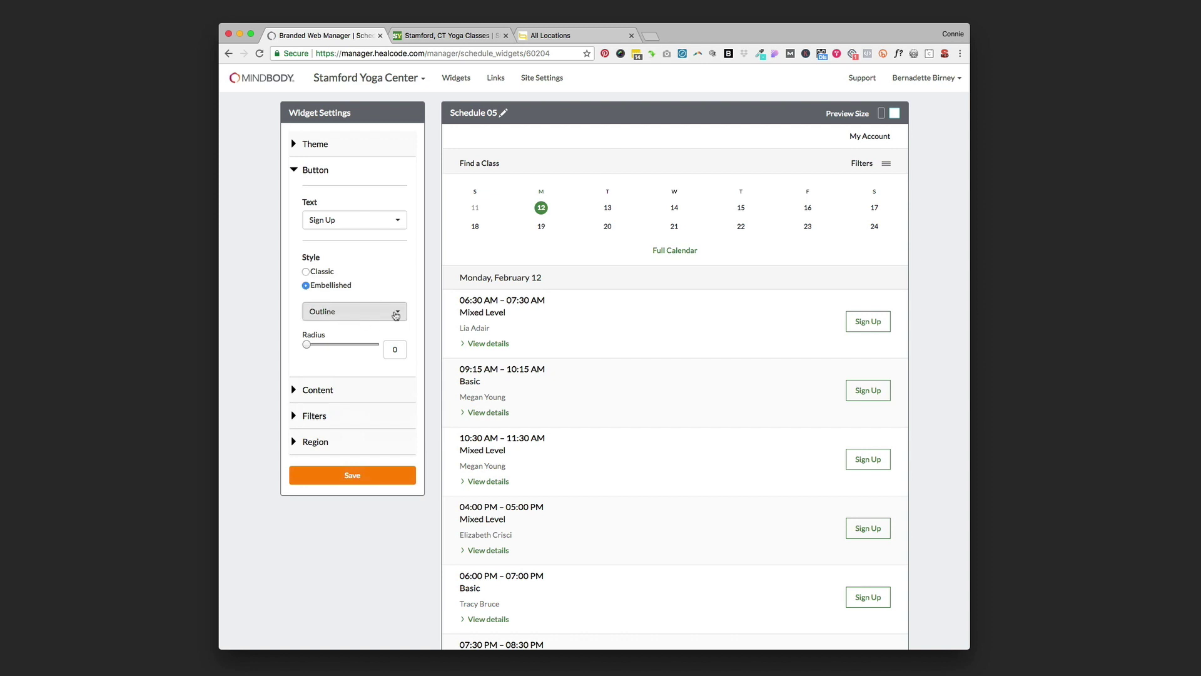
{"action": "left_click", "coordinate": [394, 311]}
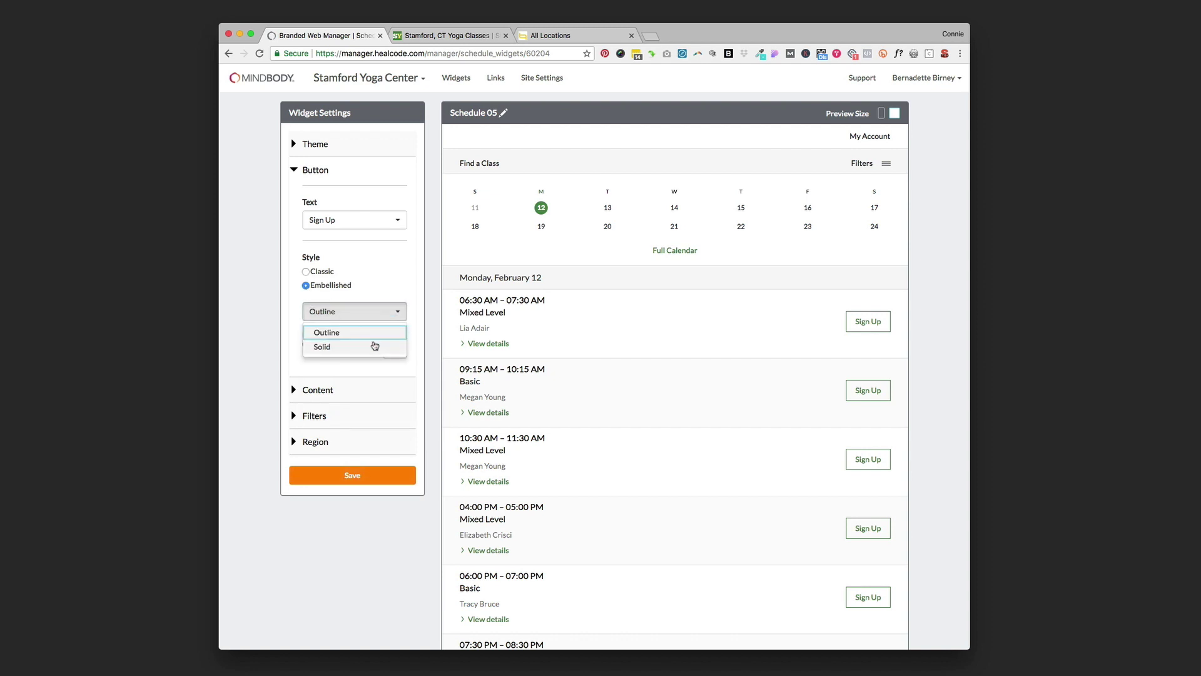
{"action": "left_click", "coordinate": [295, 323]}
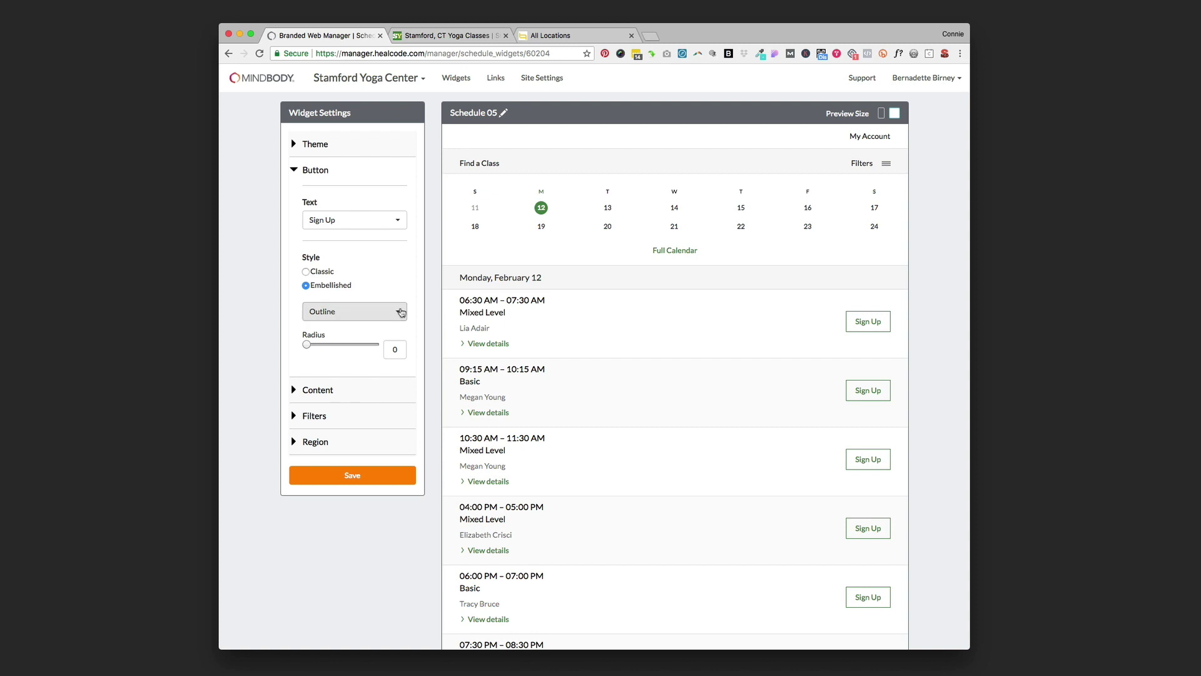
{"action": "left_click", "coordinate": [401, 312]}
{"action": "left_click", "coordinate": [381, 347]}
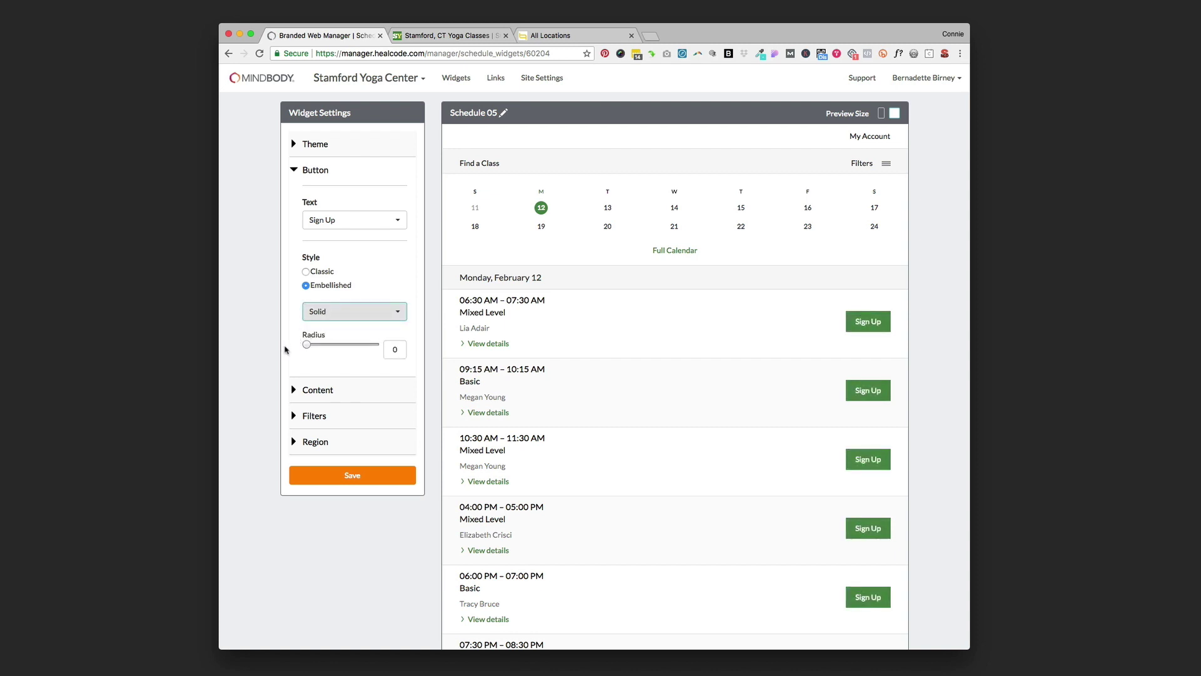
{"action": "left_click_drag", "start_coordinate": [307, 345], "coordinate": [383, 347]}
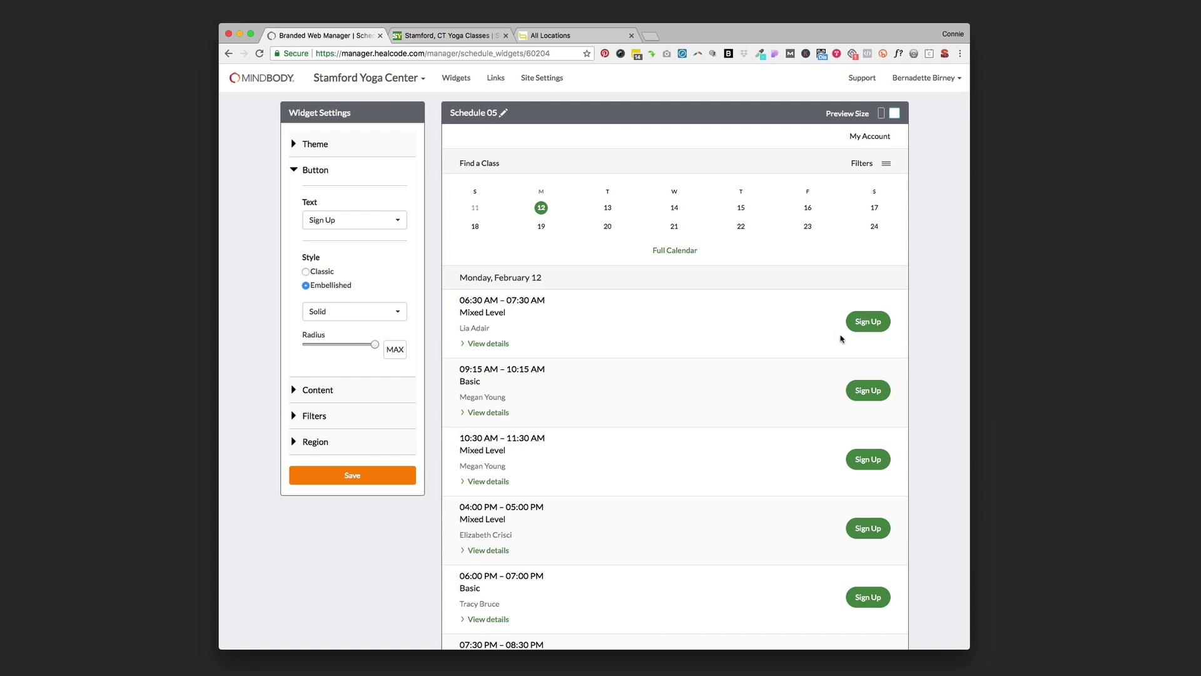
{"action": "left_click_drag", "start_coordinate": [374, 344], "coordinate": [307, 346]}
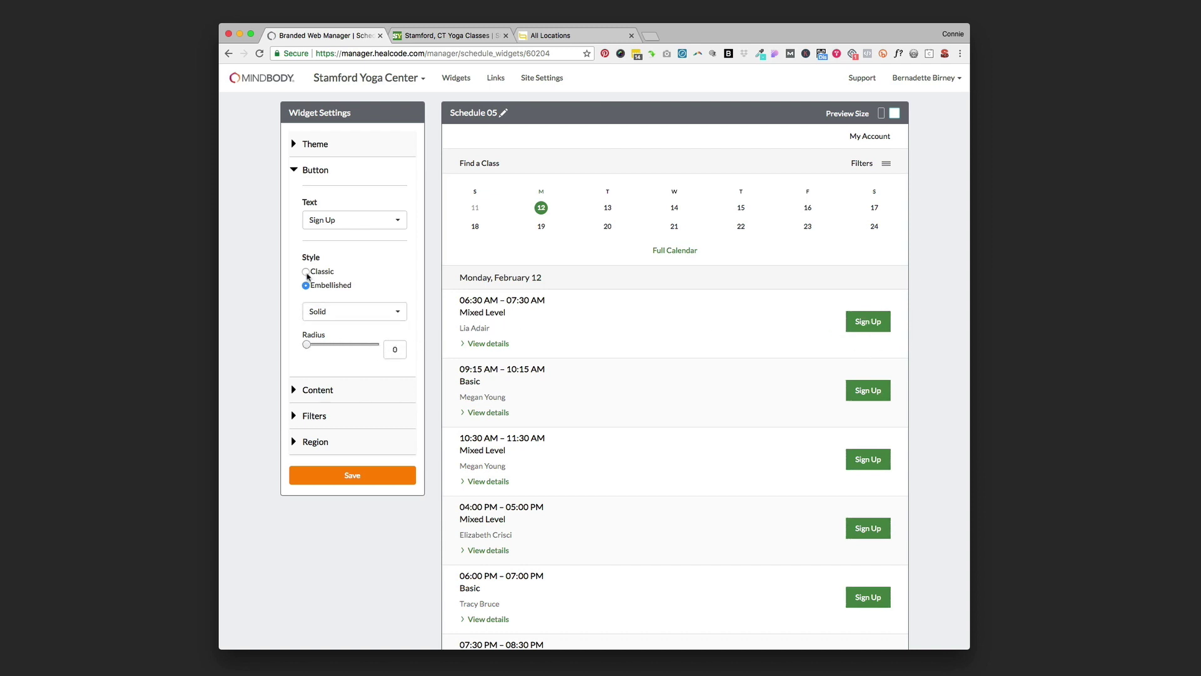
{"action": "left_click", "coordinate": [372, 317]}
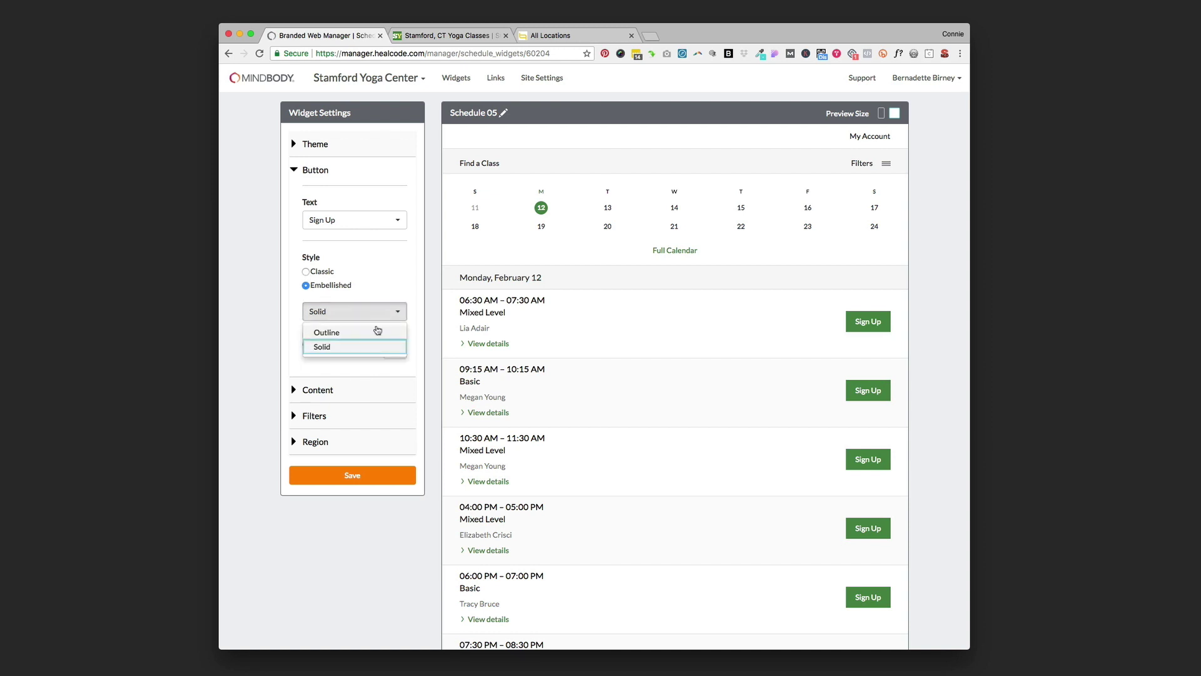
{"action": "left_click", "coordinate": [378, 329]}
{"action": "scroll", "coordinate": [327, 347], "scroll_direction": "down", "scroll_amount": 2}
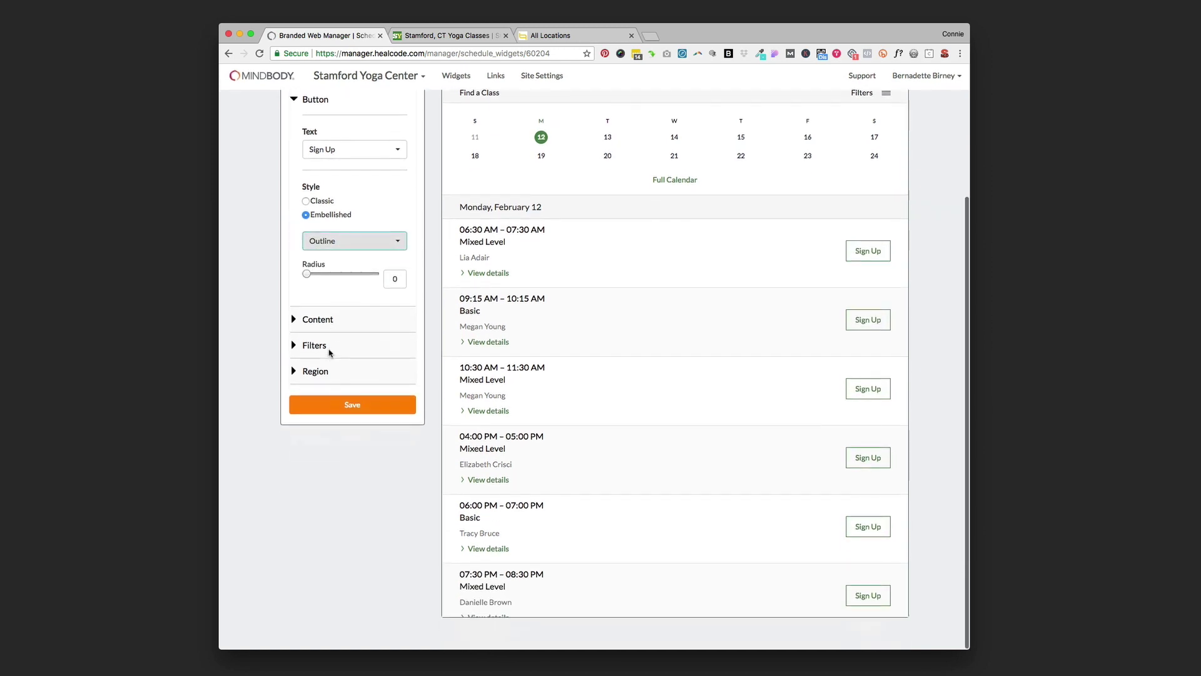
{"action": "left_click", "coordinate": [294, 320]}
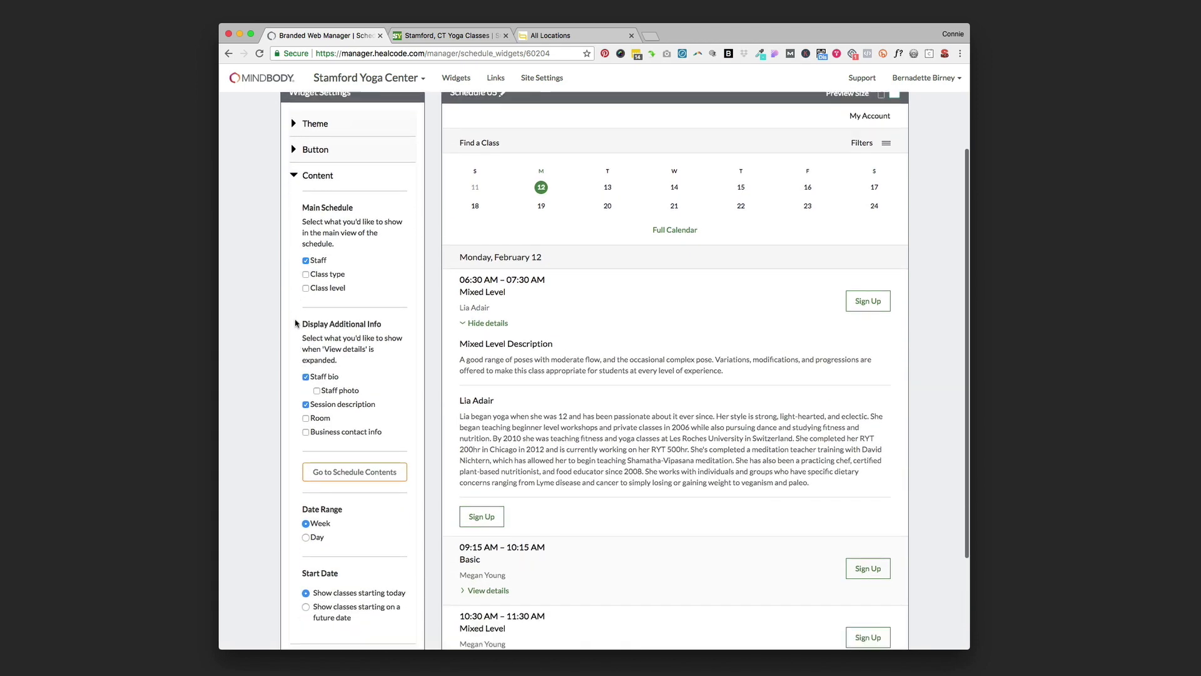
- Review the Content checkboxes and expand the 09:15 Basic class's description and staff bio in the preview
{"action": "scroll", "coordinate": [296, 323], "scroll_direction": "down", "scroll_amount": 2}
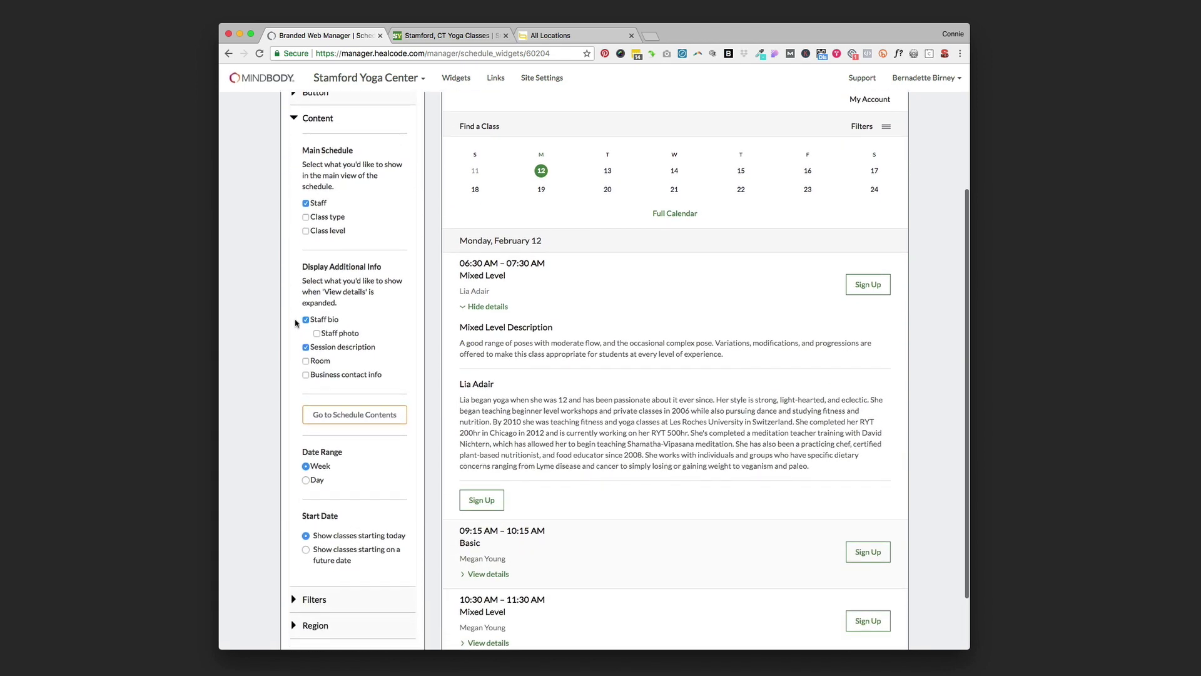
{"action": "scroll", "coordinate": [648, 325], "scroll_direction": "down", "scroll_amount": 3}
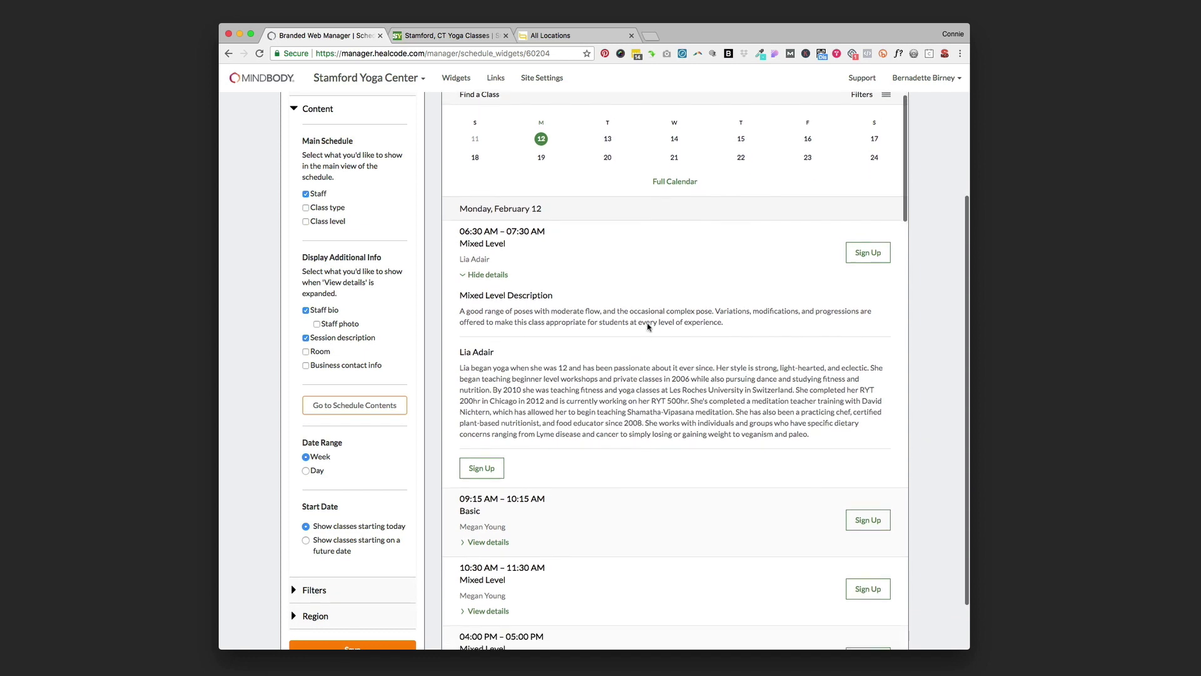
{"action": "scroll", "coordinate": [647, 325], "scroll_direction": "down", "scroll_amount": 1}
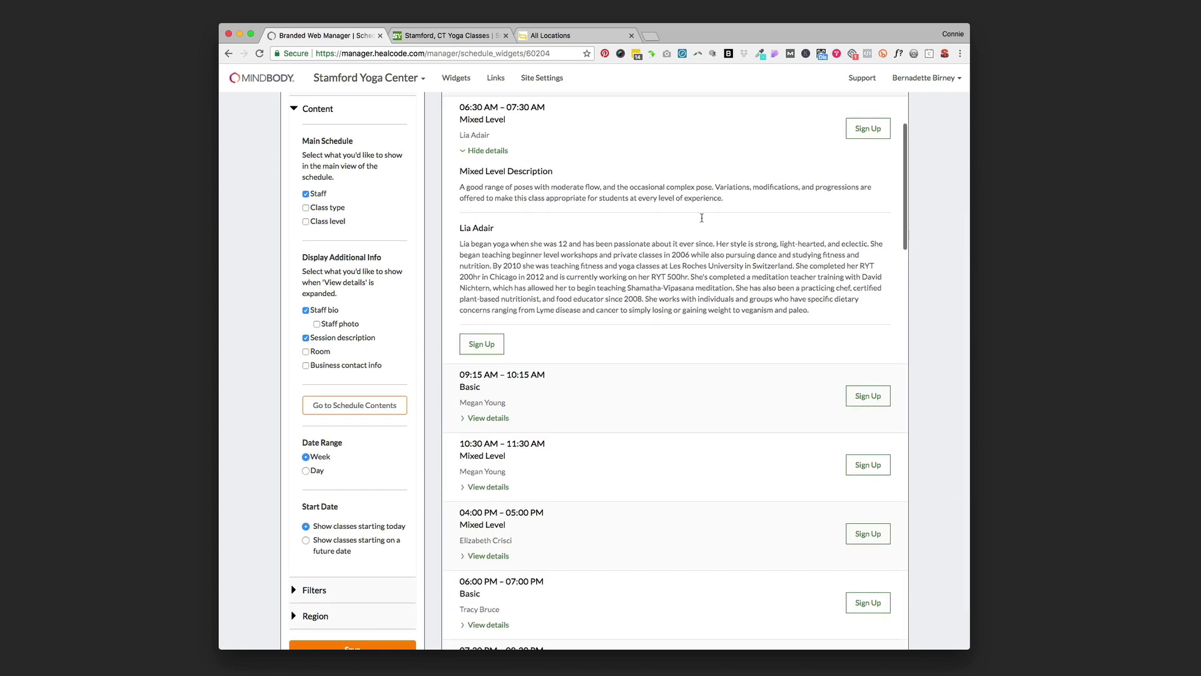
{"action": "scroll", "coordinate": [513, 276], "scroll_direction": "up", "scroll_amount": 1}
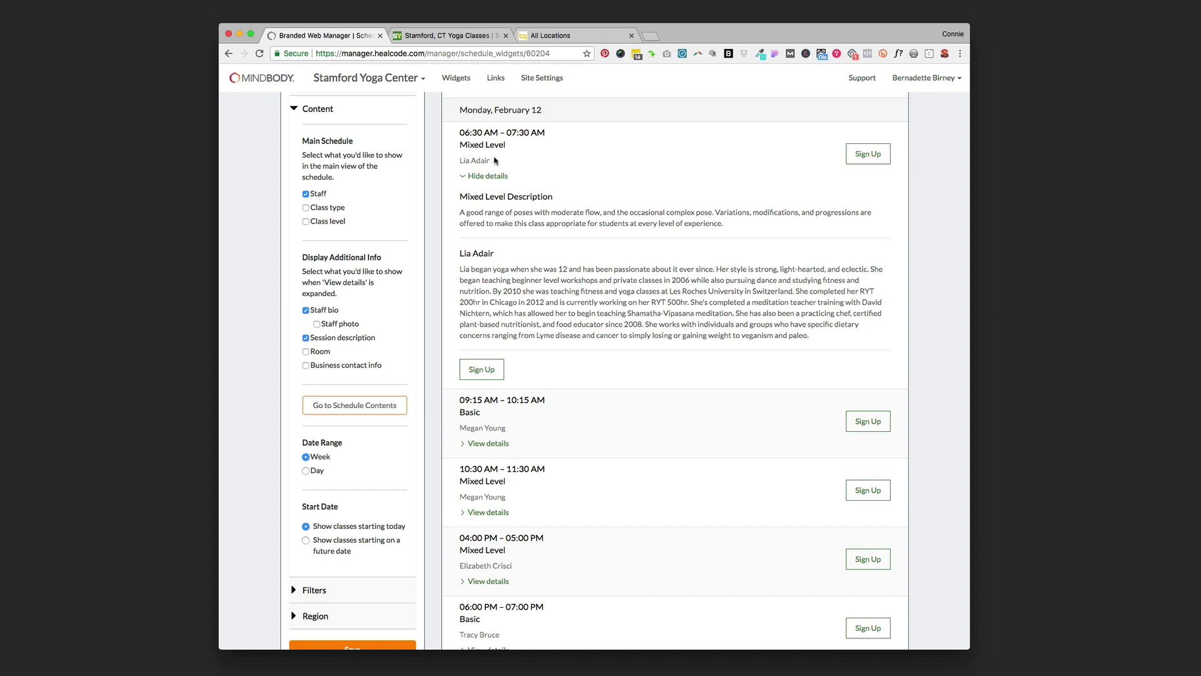
{"action": "mouse_move", "coordinate": [493, 160]}
{"action": "left_mouse_down"}
{"action": "mouse_move", "coordinate": [458, 161]}
{"action": "mouse_move", "coordinate": [509, 177]}
{"action": "left_mouse_up"}
{"action": "scroll", "coordinate": [494, 285], "scroll_direction": "down", "scroll_amount": 3}
{"action": "left_click", "coordinate": [505, 358]}
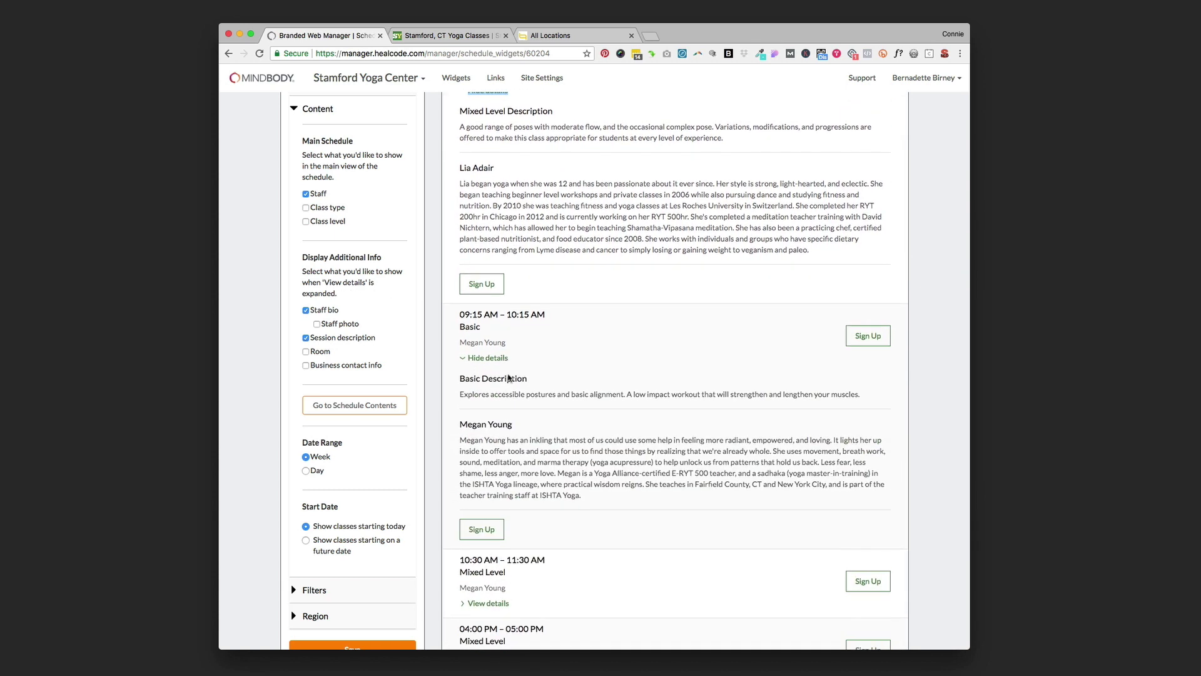
{"action": "scroll", "coordinate": [508, 378], "scroll_direction": "down", "scroll_amount": 1}
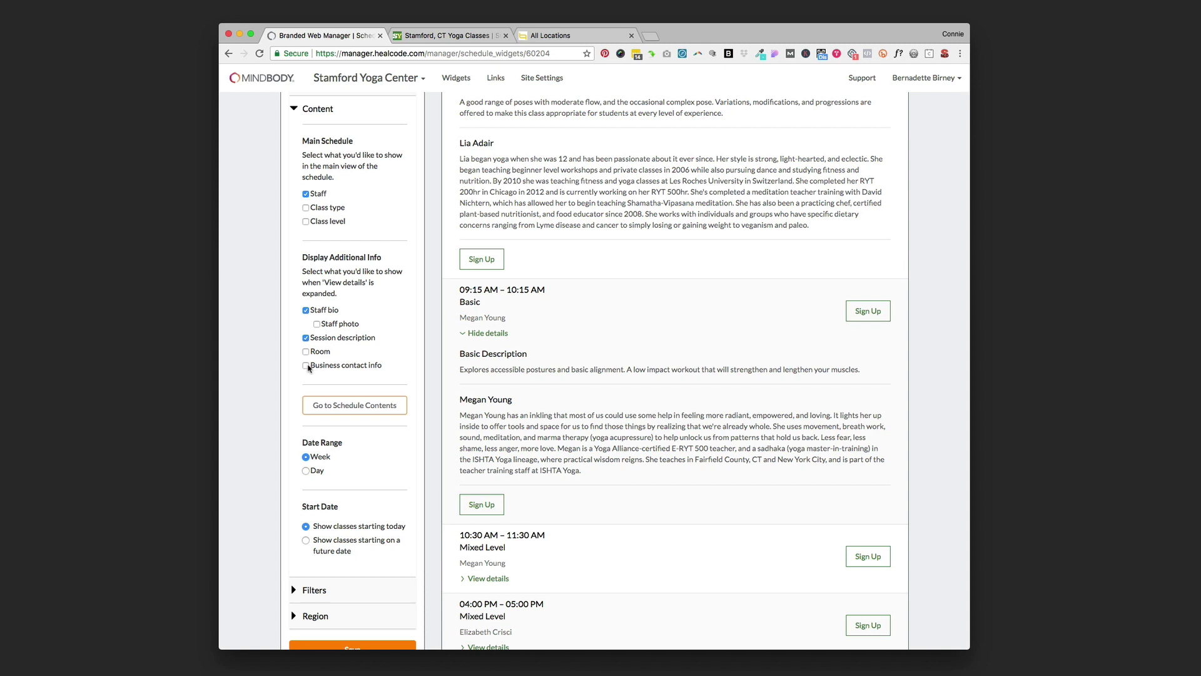
{"action": "scroll", "coordinate": [307, 368], "scroll_direction": "up", "scroll_amount": 1}
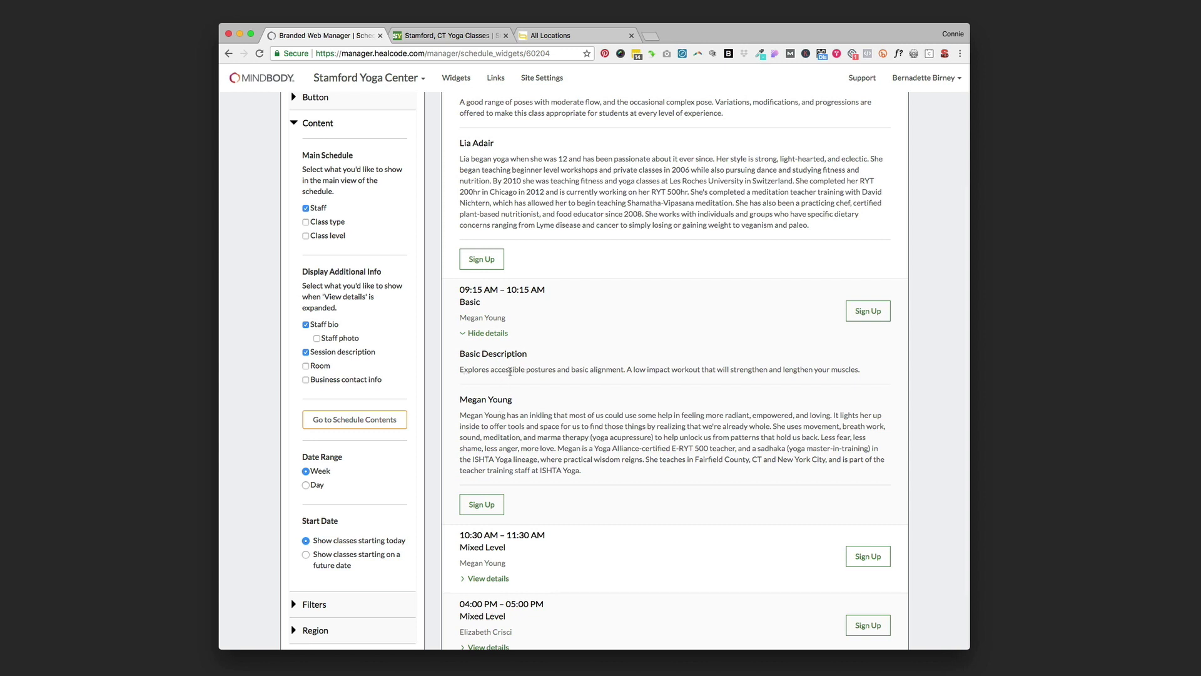
{"action": "scroll", "coordinate": [401, 364], "scroll_direction": "down", "scroll_amount": 4}
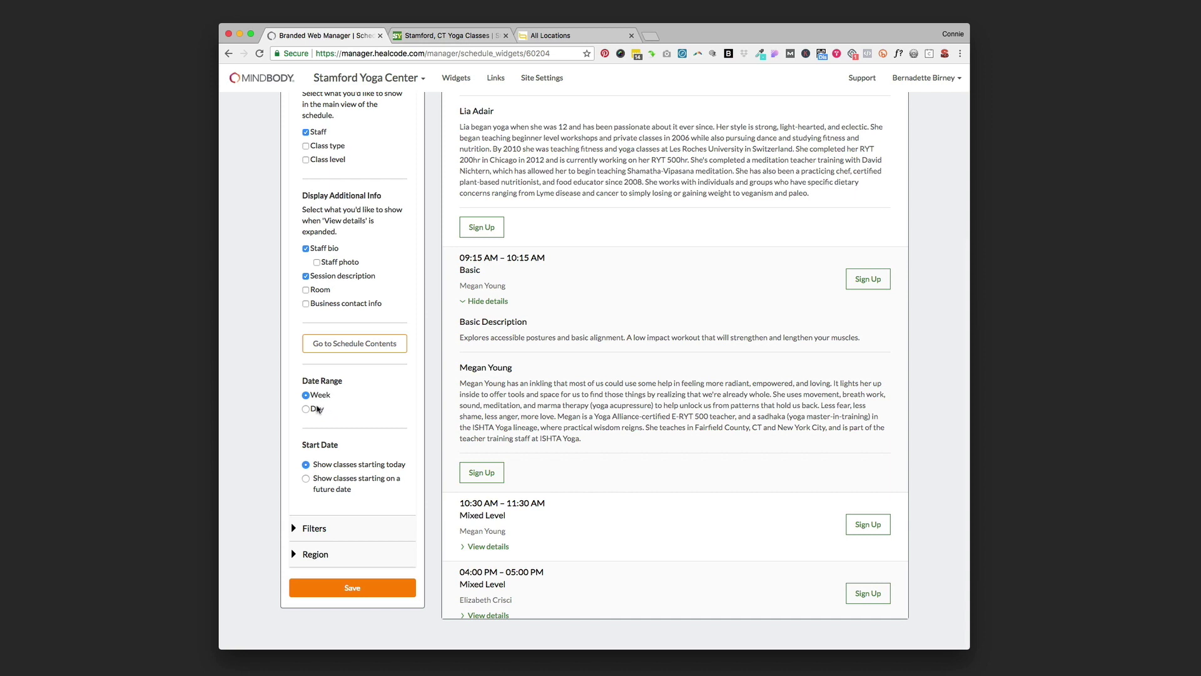
- Keep the date range on Week and start the schedule on a future date, April 5, 2018
{"action": "left_click", "coordinate": [306, 410]}
{"action": "left_click", "coordinate": [306, 395]}
{"action": "left_click", "coordinate": [306, 480]}
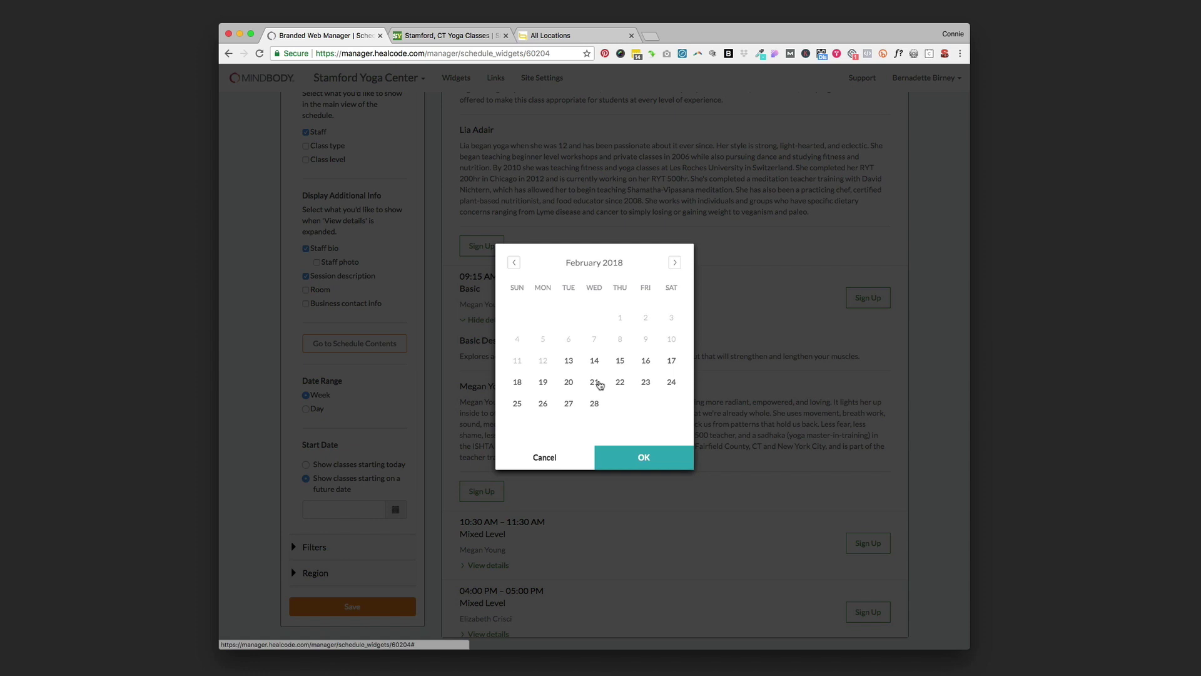
{"action": "left_click", "coordinate": [674, 263]}
{"action": "left_click", "coordinate": [674, 262]}
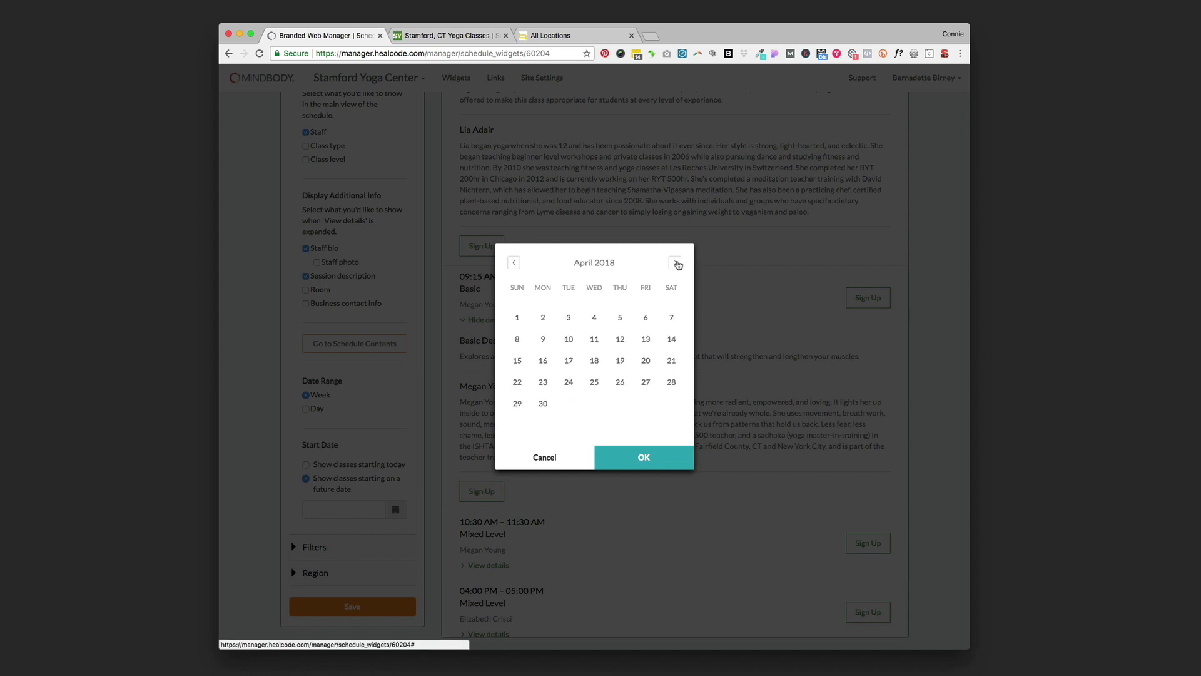
{"action": "left_click", "coordinate": [620, 318]}
{"action": "left_click", "coordinate": [632, 456]}
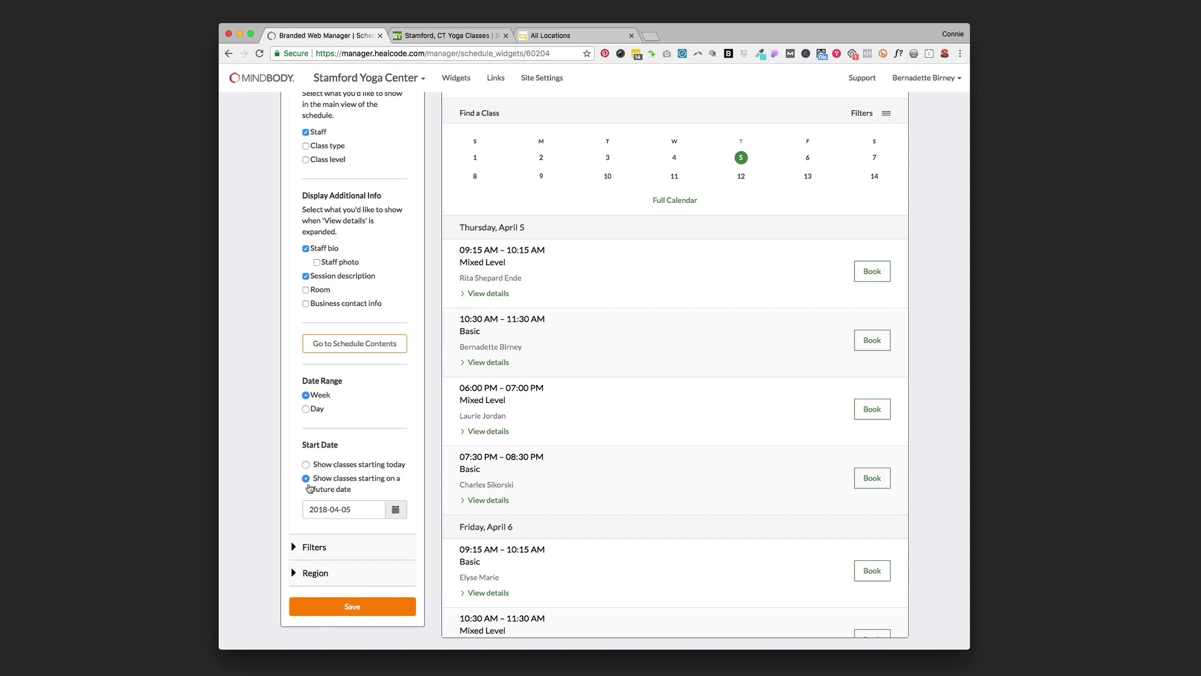
{"action": "scroll", "coordinate": [297, 484], "scroll_direction": "down", "scroll_amount": 1}
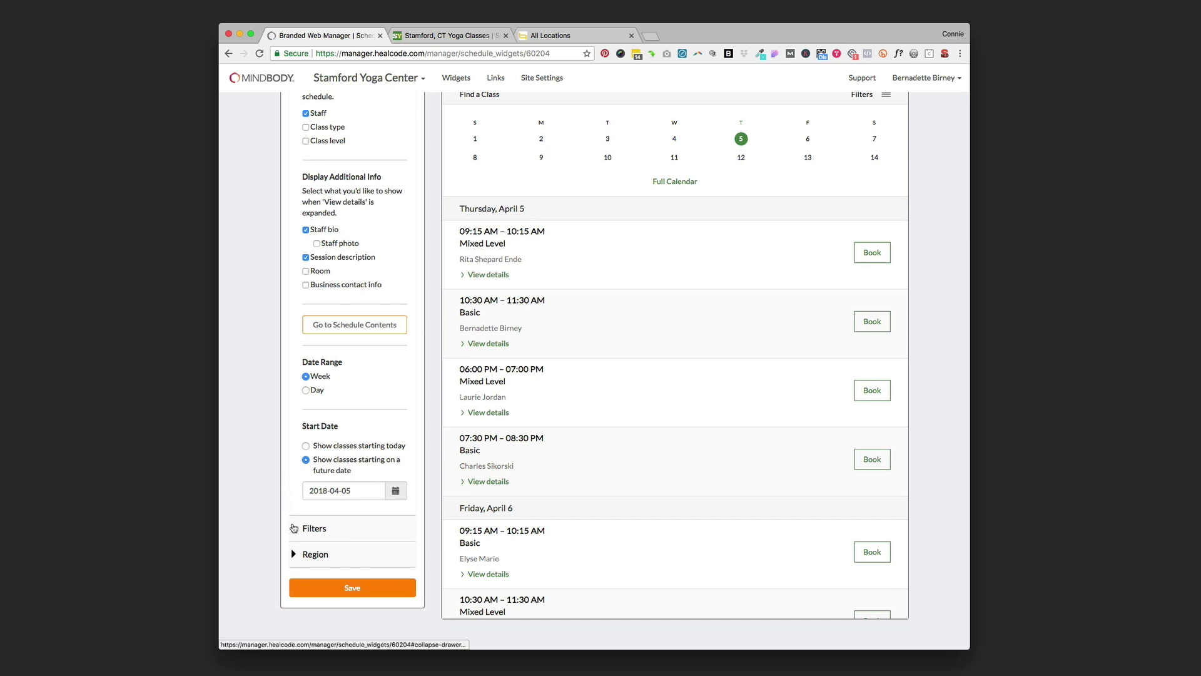
{"action": "left_click", "coordinate": [294, 528]}
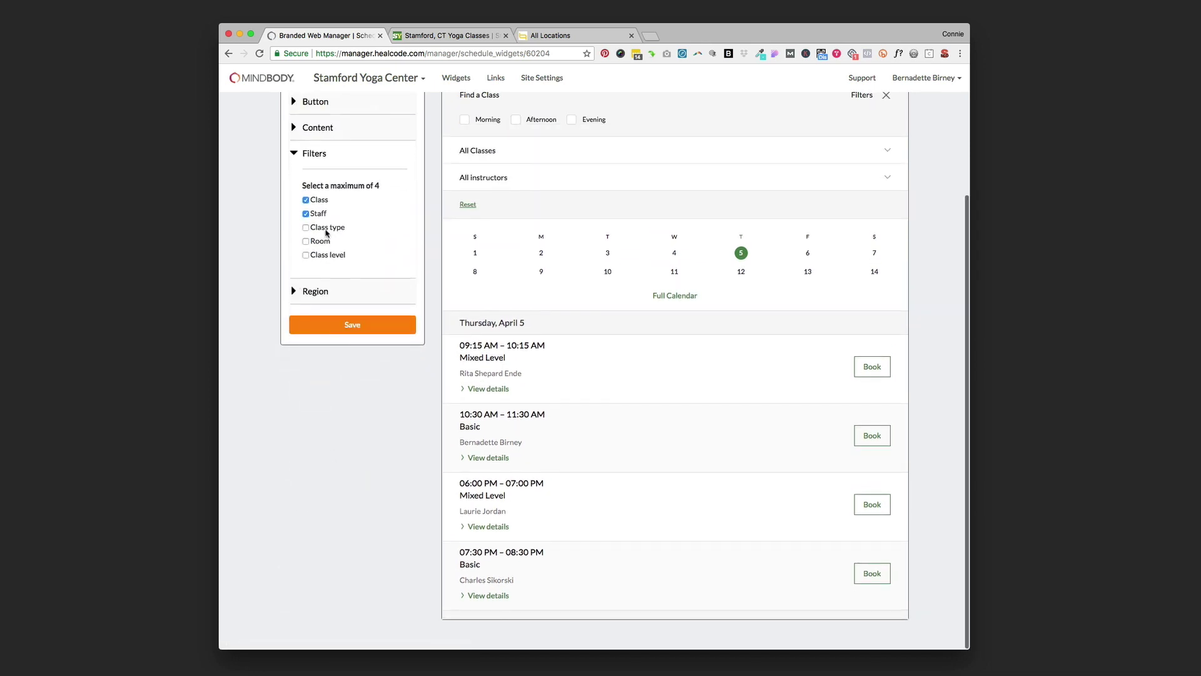
- Enable the Class, Staff and Class type filters, leaving the Room filter off
{"action": "scroll", "coordinate": [495, 240], "scroll_direction": "up", "scroll_amount": 3}
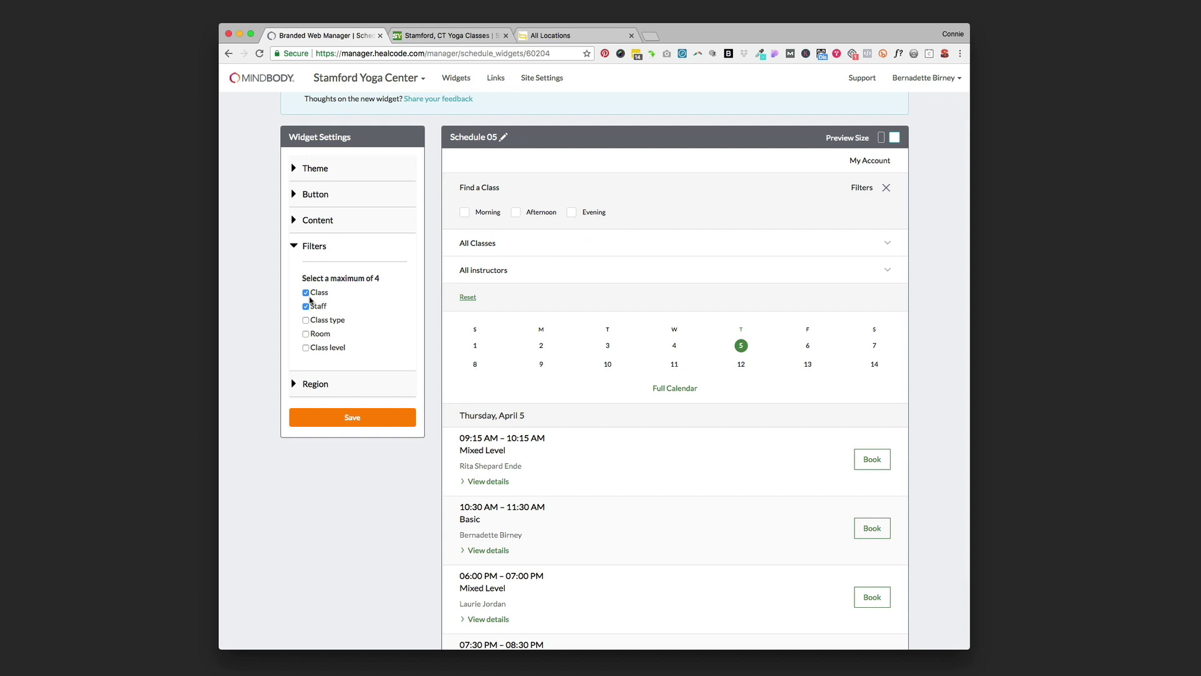
{"action": "left_click", "coordinate": [306, 292]}
{"action": "left_click", "coordinate": [305, 305]}
{"action": "left_click", "coordinate": [306, 320]}
{"action": "left_click", "coordinate": [306, 333]}
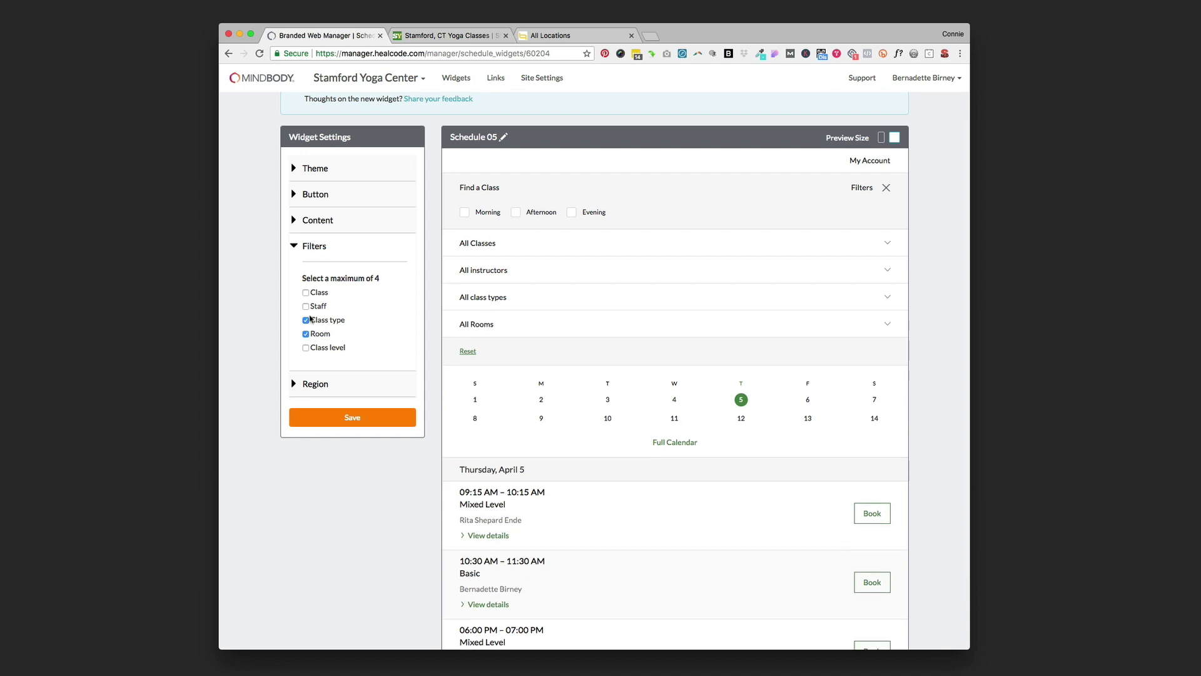
{"action": "left_click", "coordinate": [305, 306]}
{"action": "left_click", "coordinate": [306, 293]}
{"action": "left_click", "coordinate": [306, 334]}
{"action": "left_click", "coordinate": [306, 320]}
{"action": "left_click", "coordinate": [306, 320]}
- Review the Region language and clock format settings, then save the widget
{"action": "scroll", "coordinate": [567, 445], "scroll_direction": "down", "scroll_amount": 3}
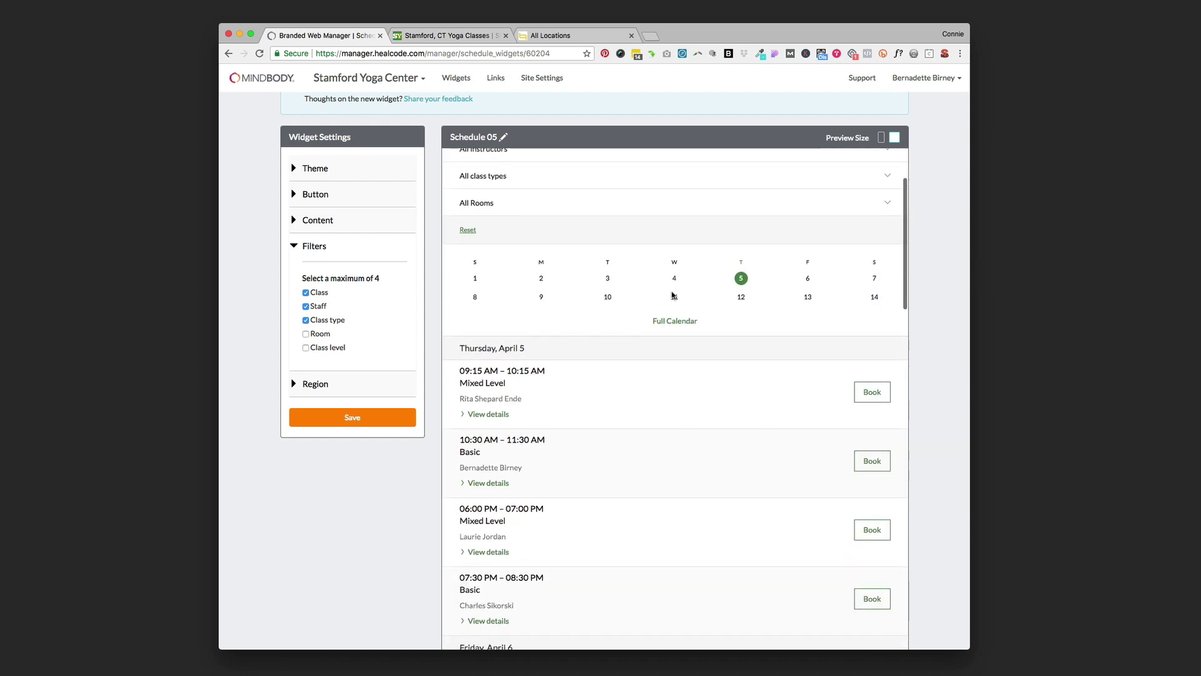
{"action": "scroll", "coordinate": [676, 299], "scroll_direction": "up", "scroll_amount": 3}
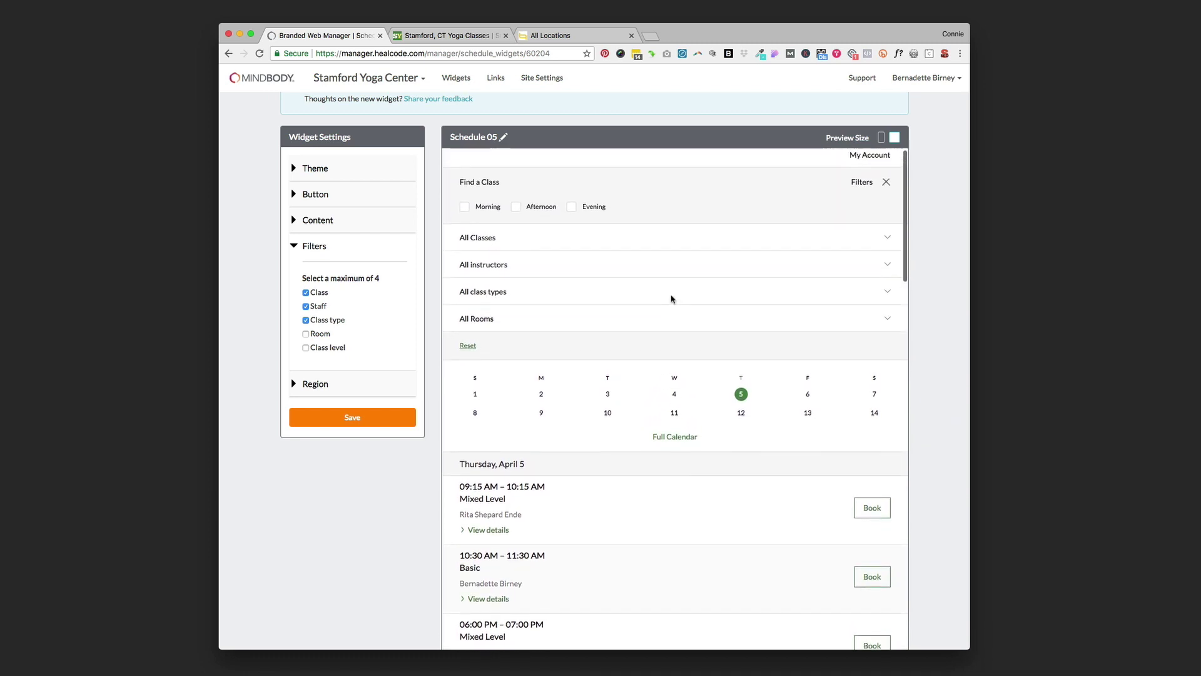
{"action": "scroll", "coordinate": [671, 298], "scroll_direction": "down", "scroll_amount": 3}
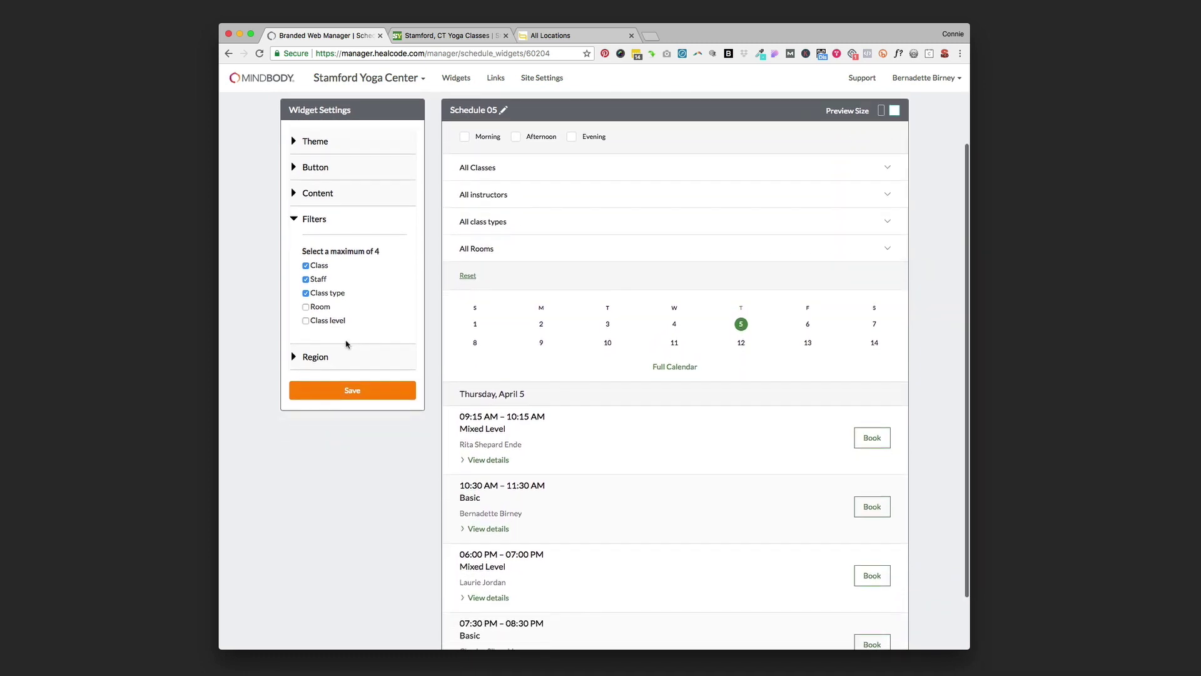
{"action": "left_click", "coordinate": [296, 357]}
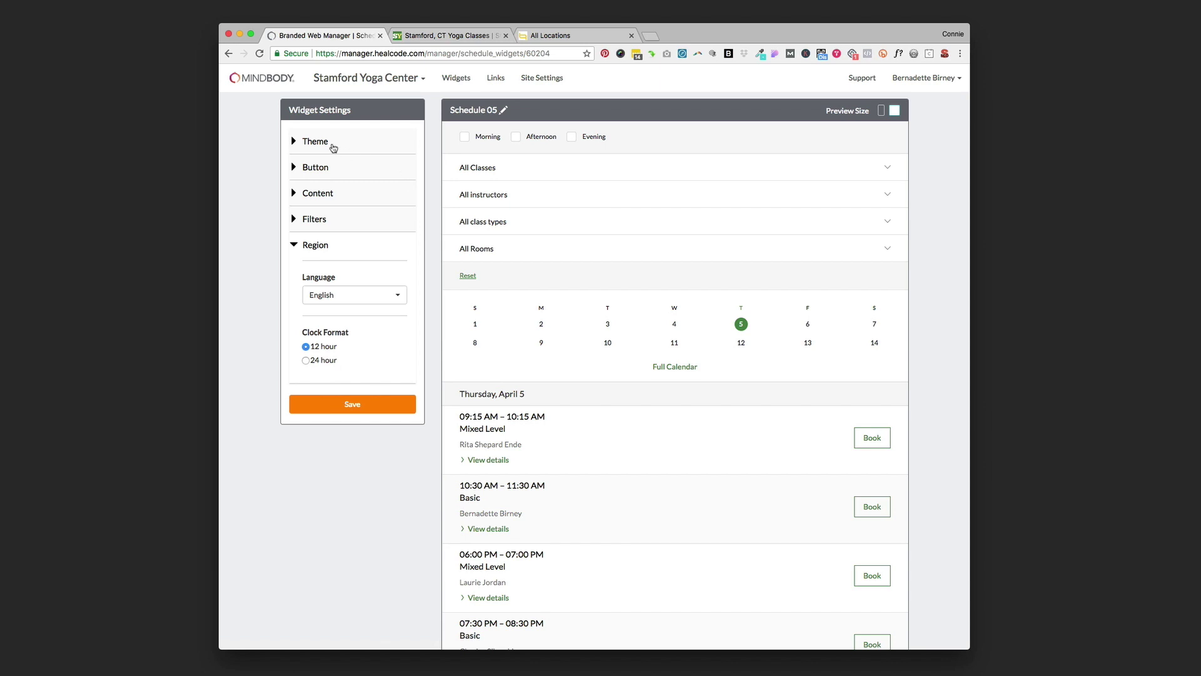
{"action": "scroll", "coordinate": [539, 381], "scroll_direction": "down", "scroll_amount": 3}
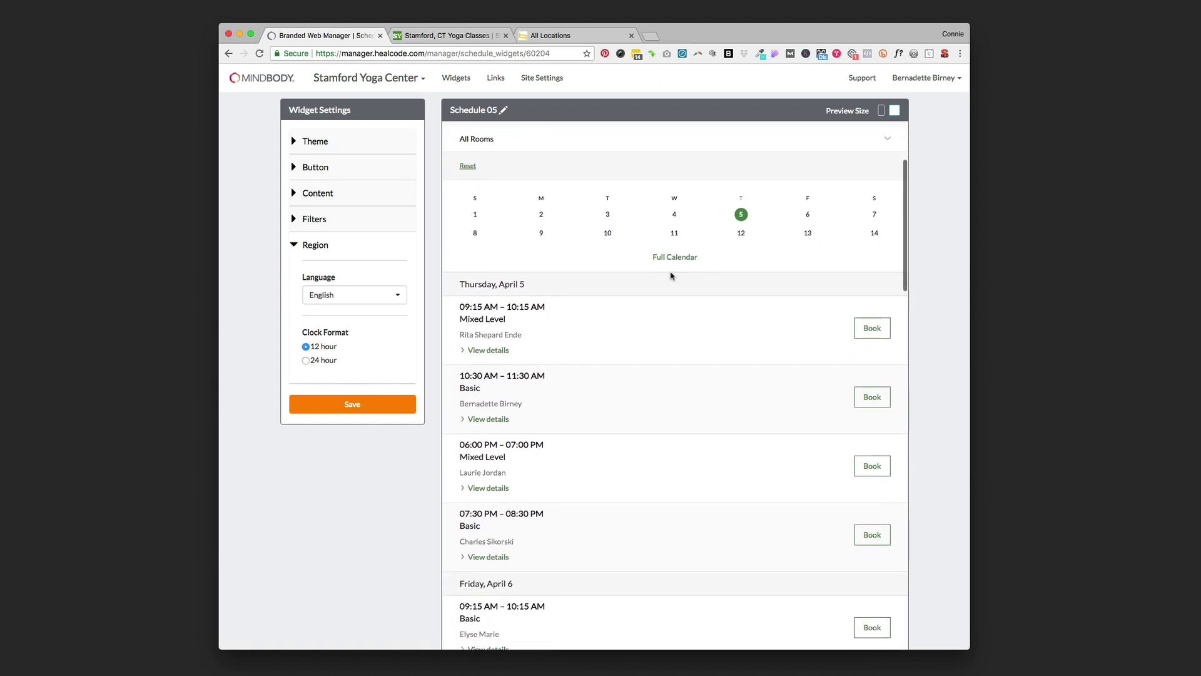
{"action": "scroll", "coordinate": [568, 313], "scroll_direction": "up", "scroll_amount": 5}
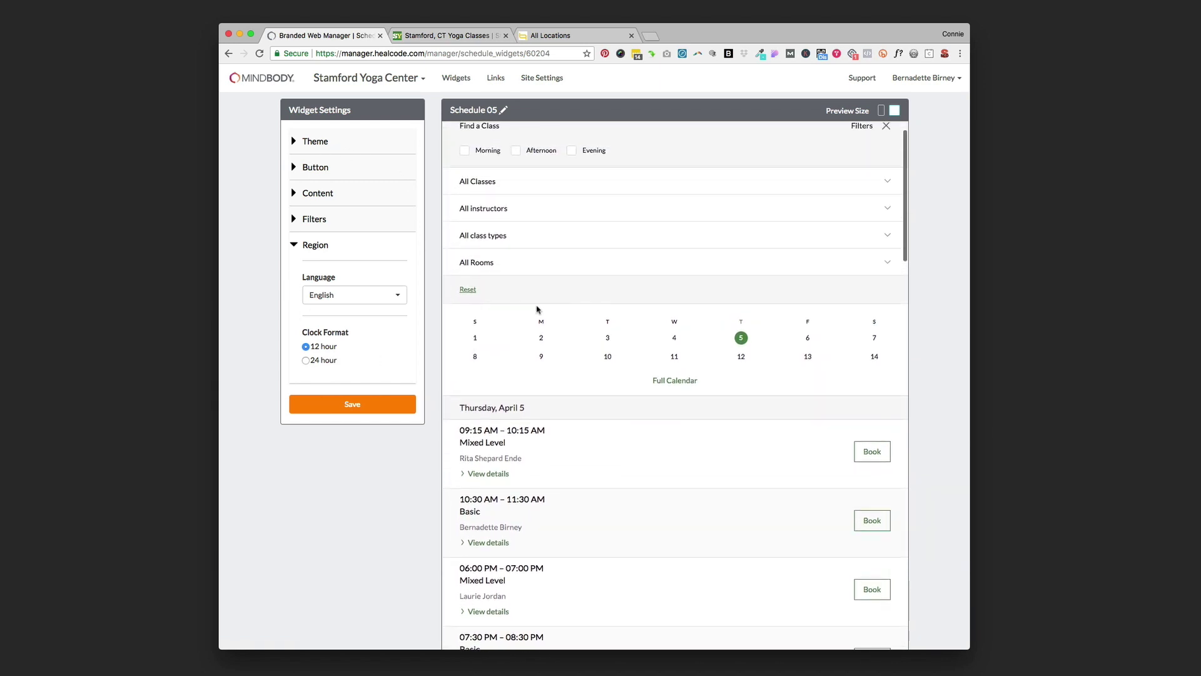
{"action": "left_click", "coordinate": [362, 405]}
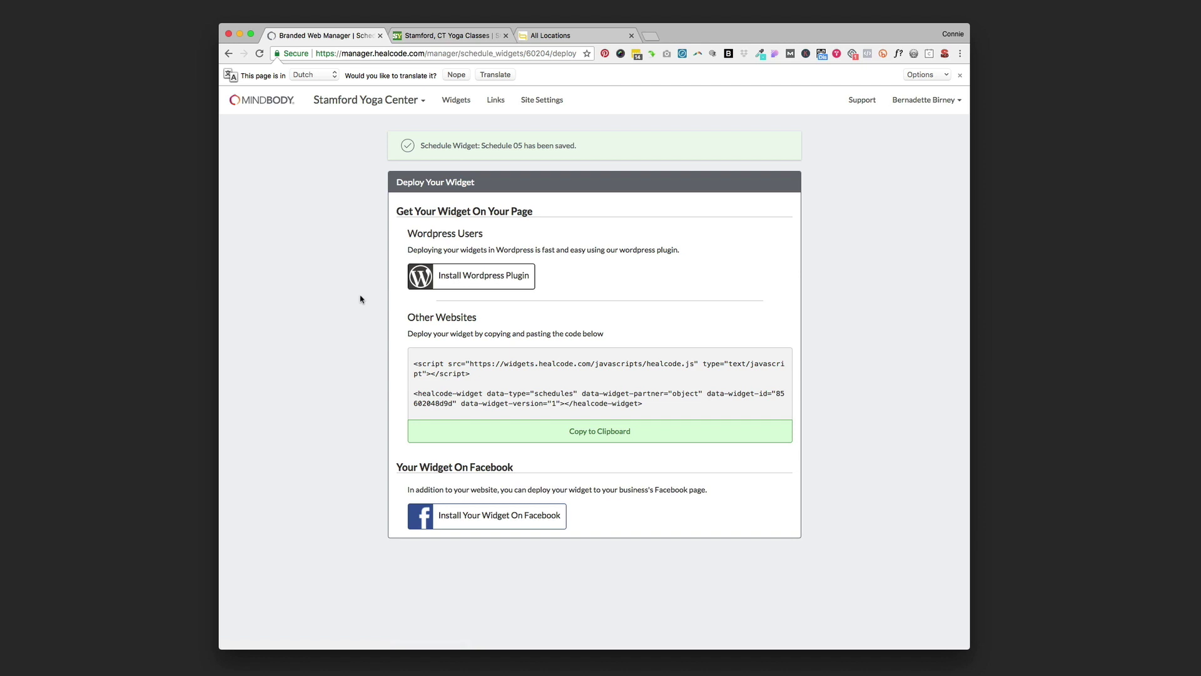
- Copy Schedule 05's embed code and switch to the Stamford Yoga website
{"action": "left_click", "coordinate": [587, 432]}
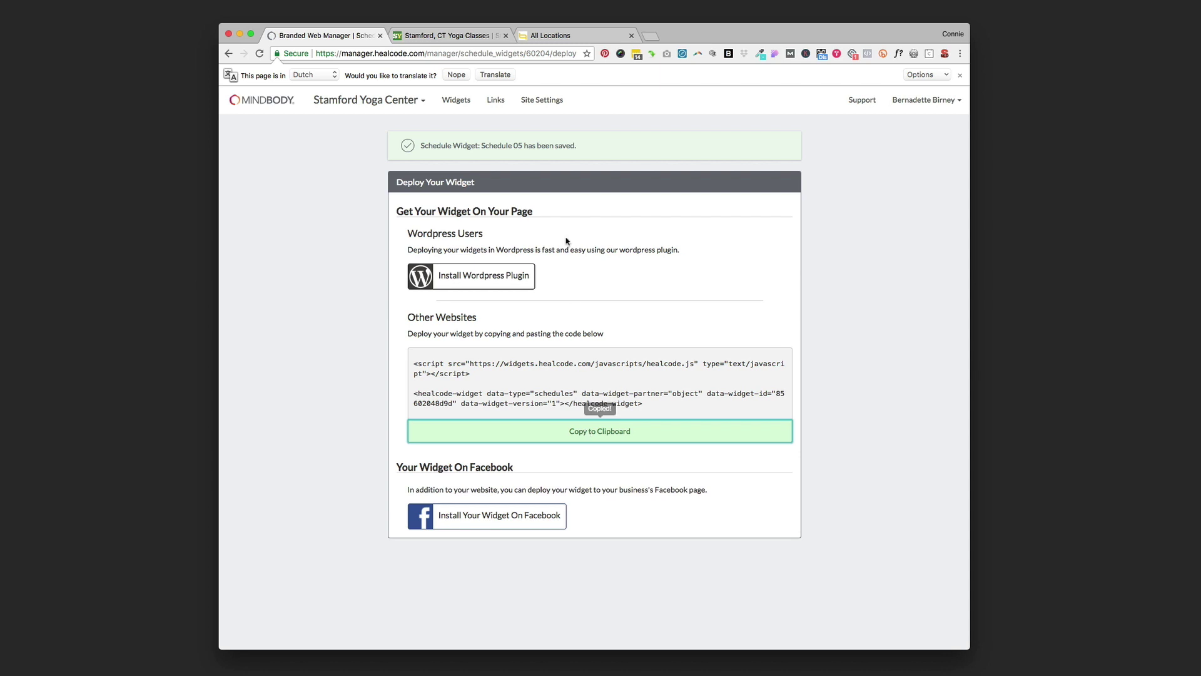
{"action": "left_click", "coordinate": [460, 36]}
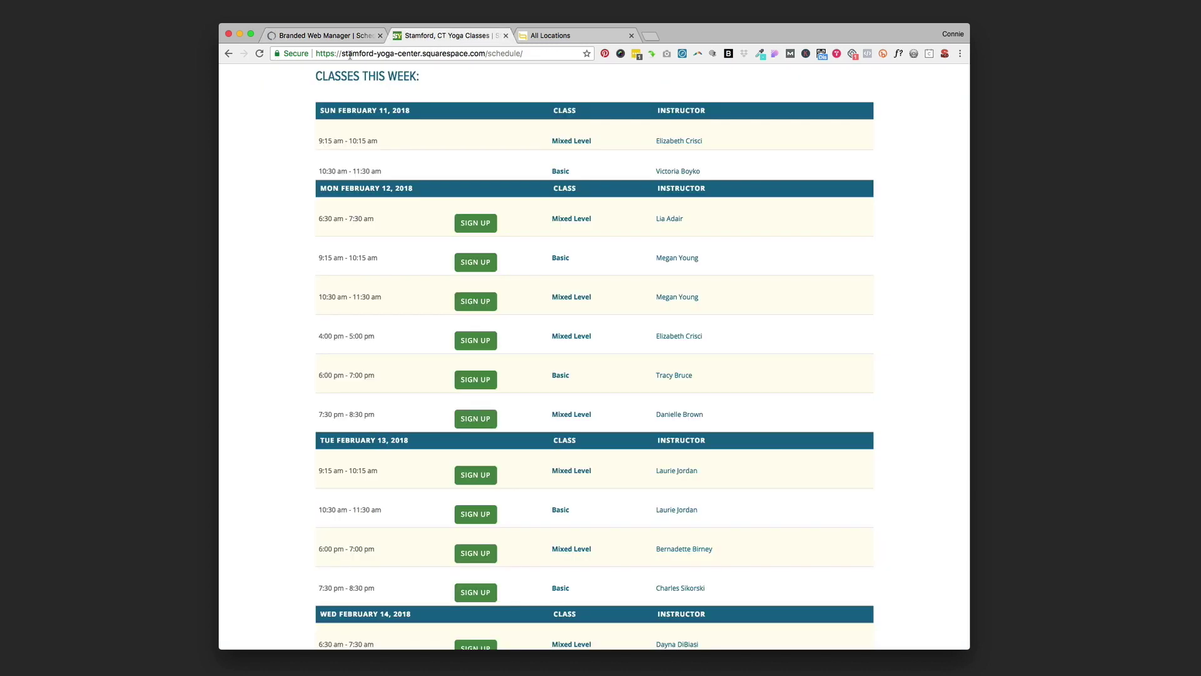
- Add a new unlinked blank page titled 'demo' and start inserting content blocks
{"action": "left_click", "coordinate": [229, 73]}
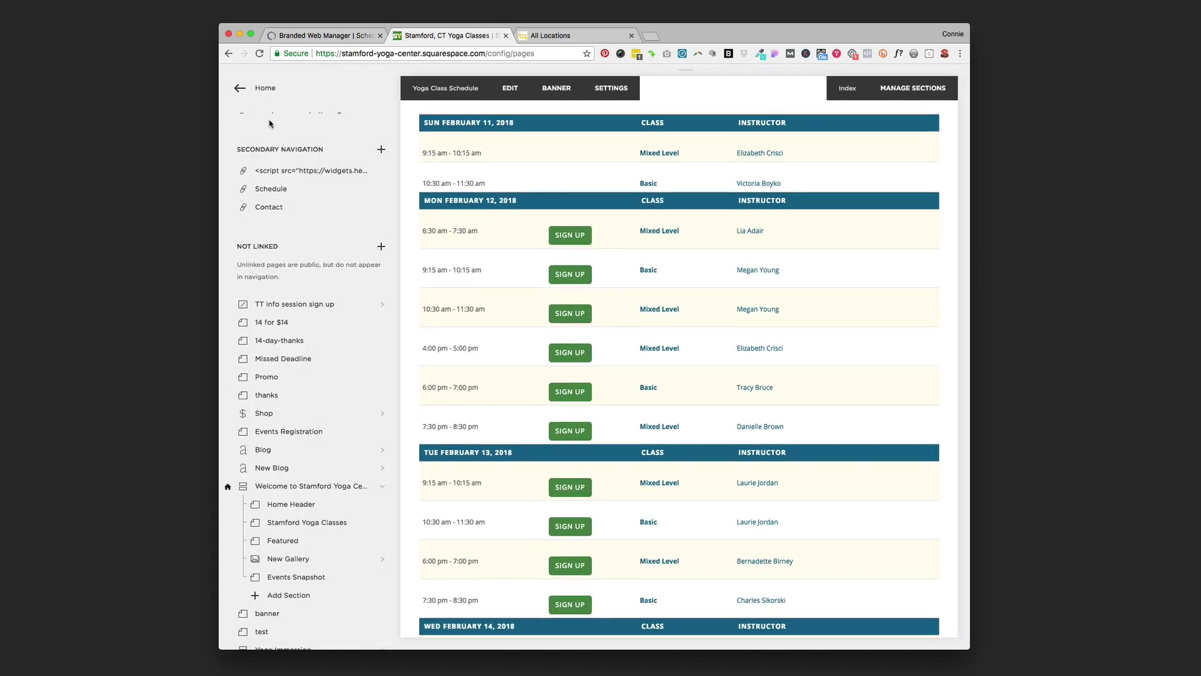
{"action": "scroll", "coordinate": [325, 229], "scroll_direction": "down", "scroll_amount": 1}
{"action": "left_click", "coordinate": [380, 234]}
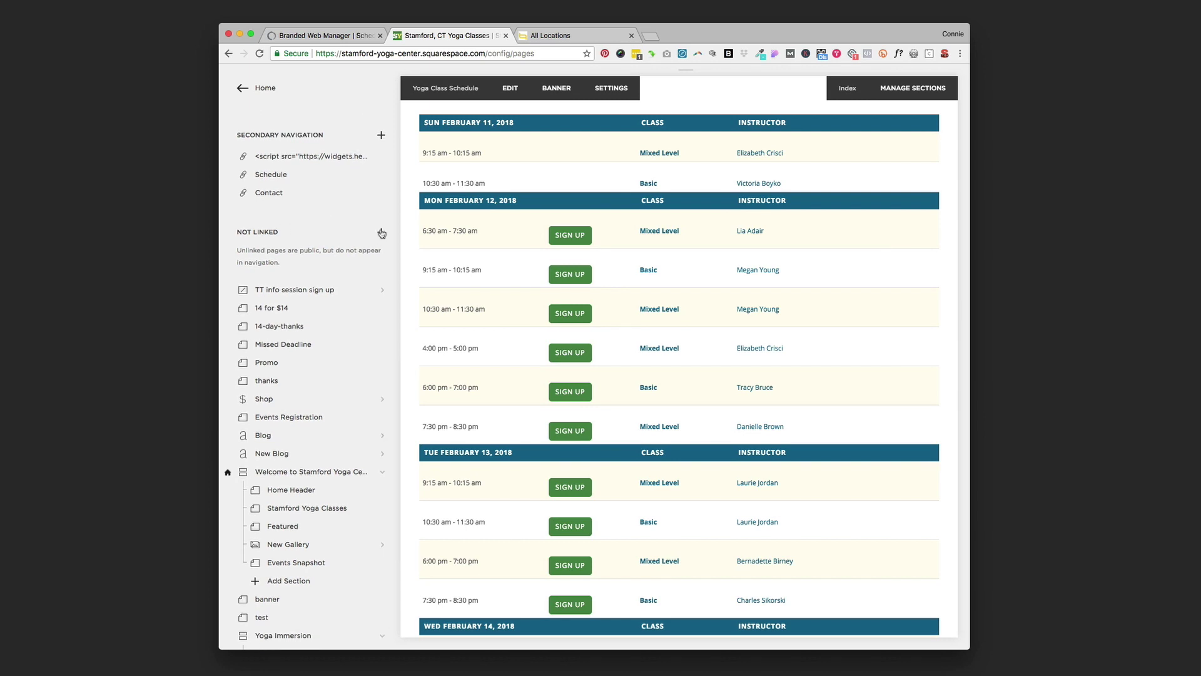
{"action": "left_click", "coordinate": [437, 263]}
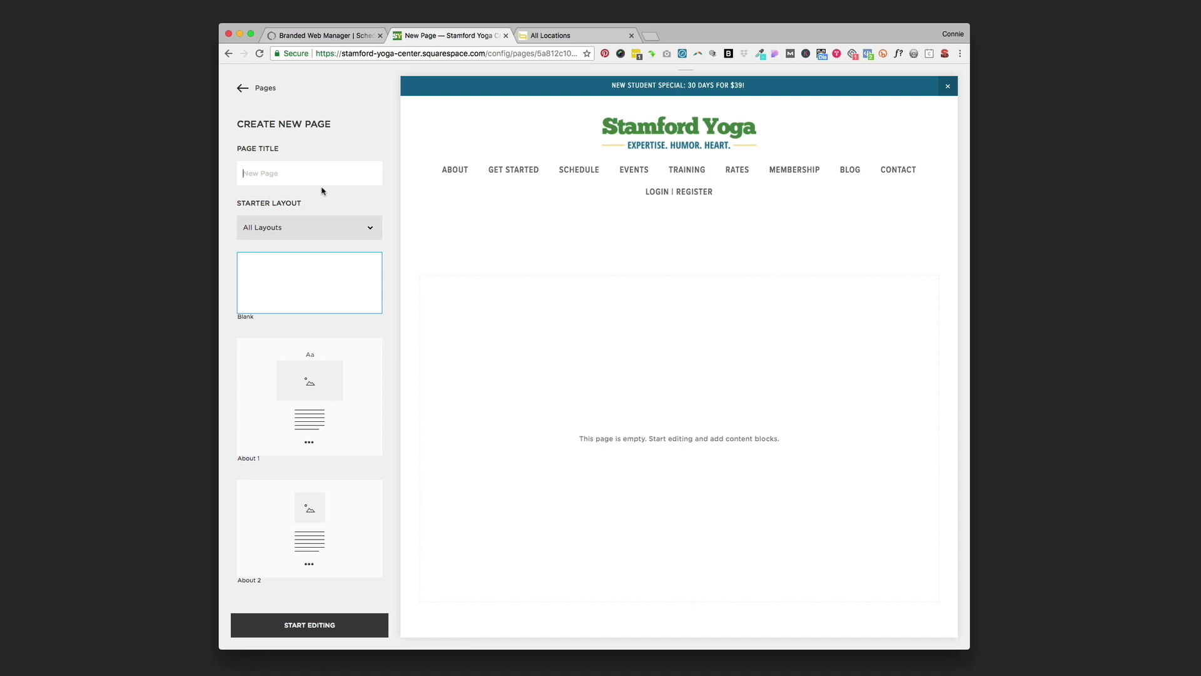
{"action": "type", "text": "demo"}
{"action": "left_click", "coordinate": [317, 625]}
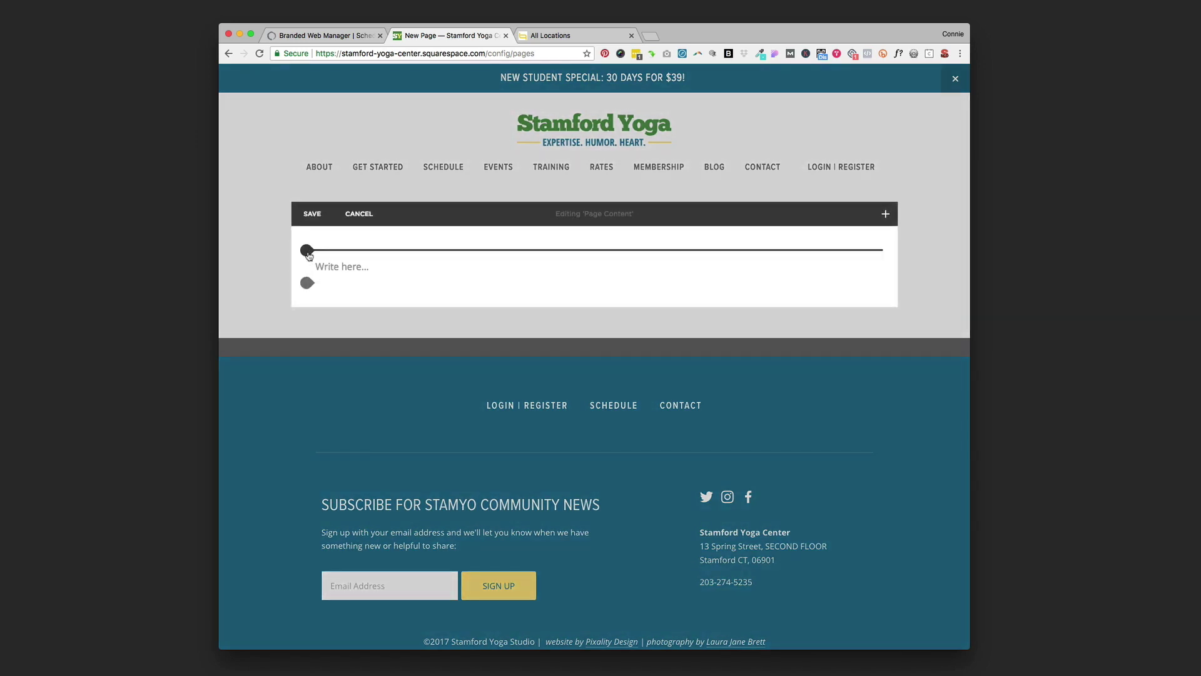
{"action": "left_click", "coordinate": [307, 252]}
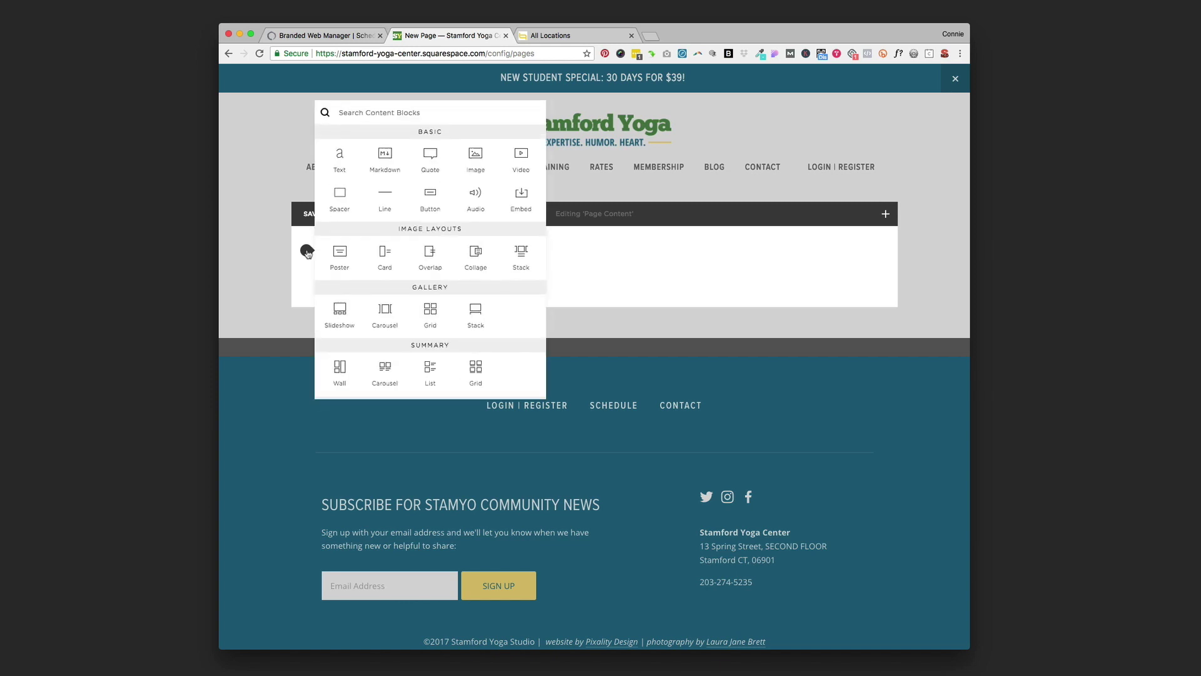
- Add a Code block to the demo page, replacing the default HTML with the Schedule 05 widget embed code
{"action": "scroll", "coordinate": [388, 272], "scroll_direction": "down", "scroll_amount": 3}
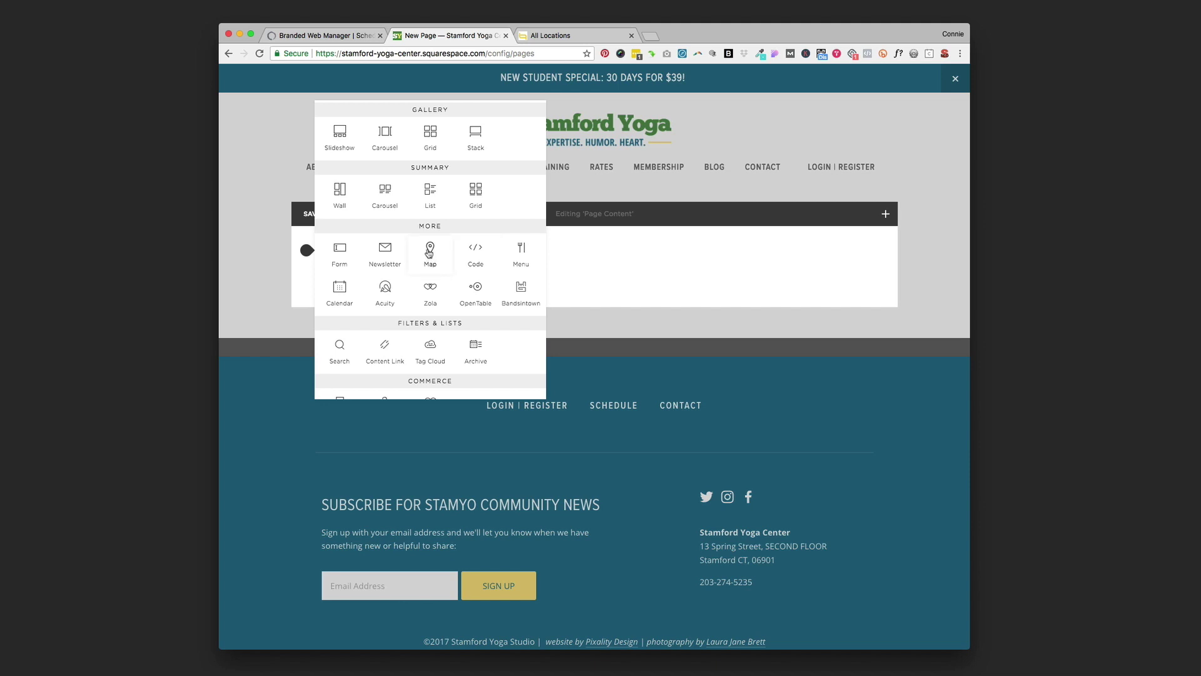
{"action": "left_click", "coordinate": [475, 252]}
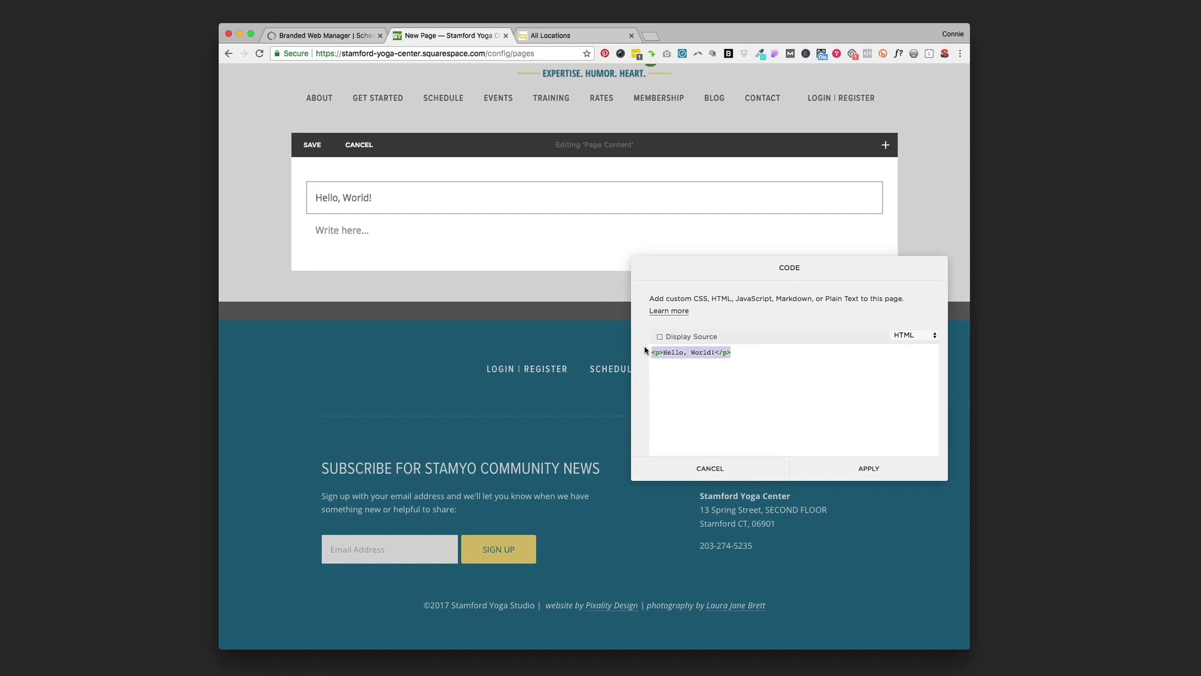
{"action": "key", "text": "BackSpace"}
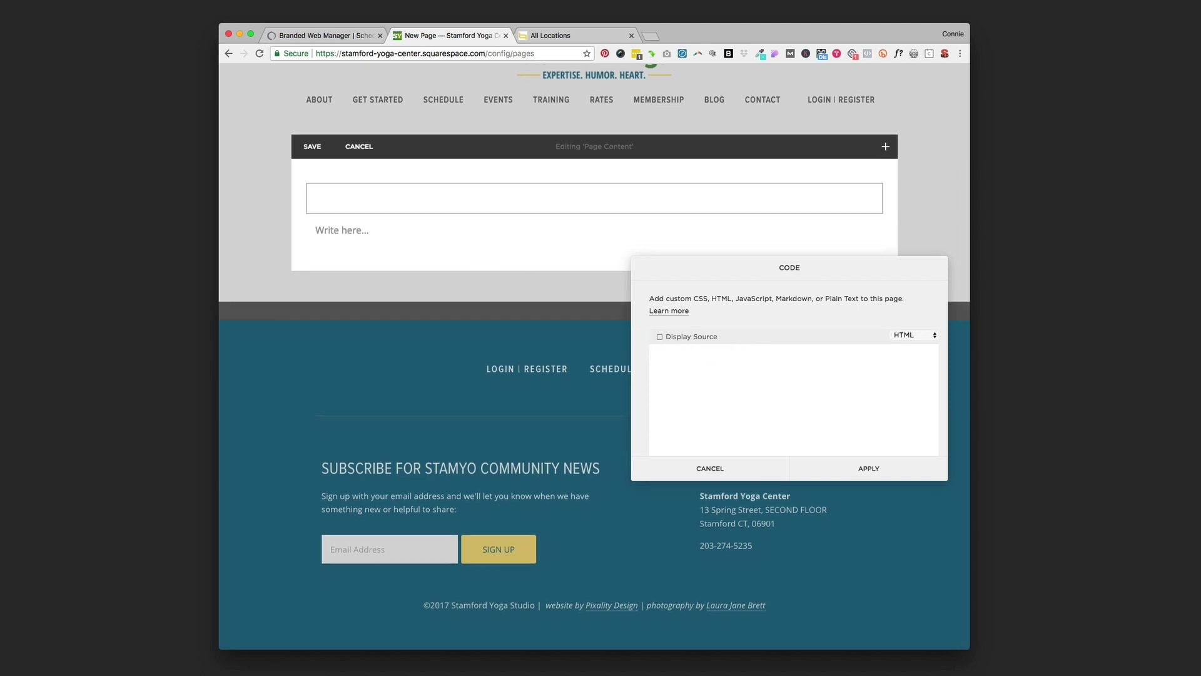
{"action": "key", "text": "super+v"}
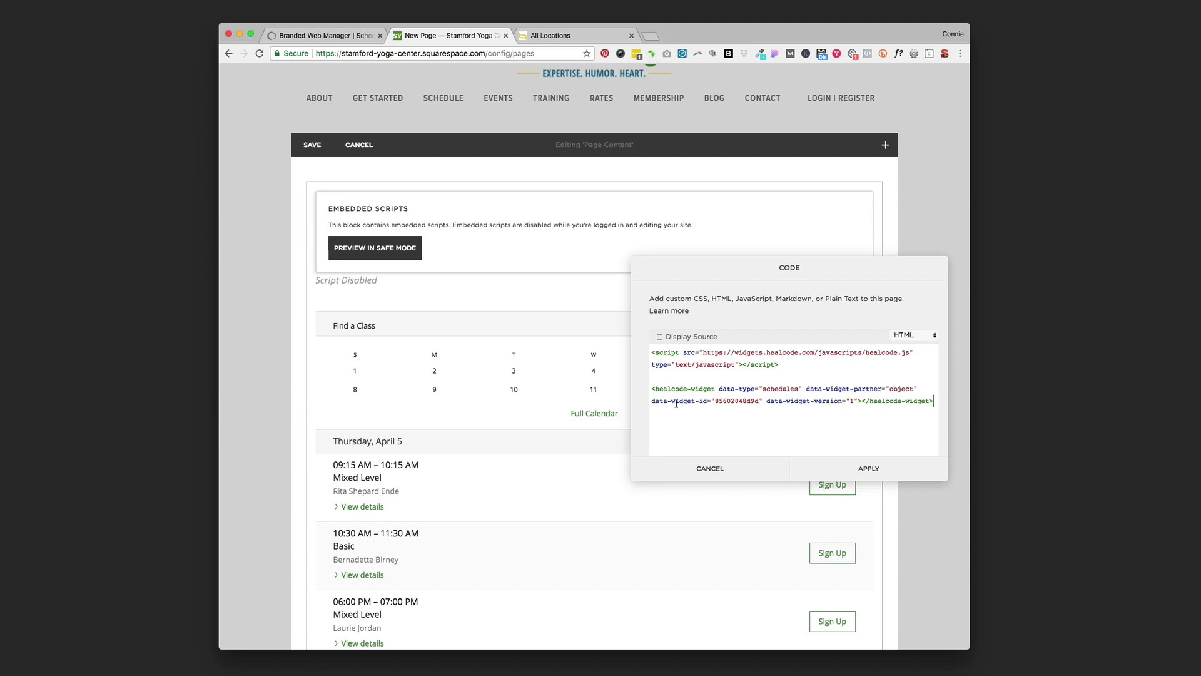
{"action": "left_click", "coordinate": [872, 468]}
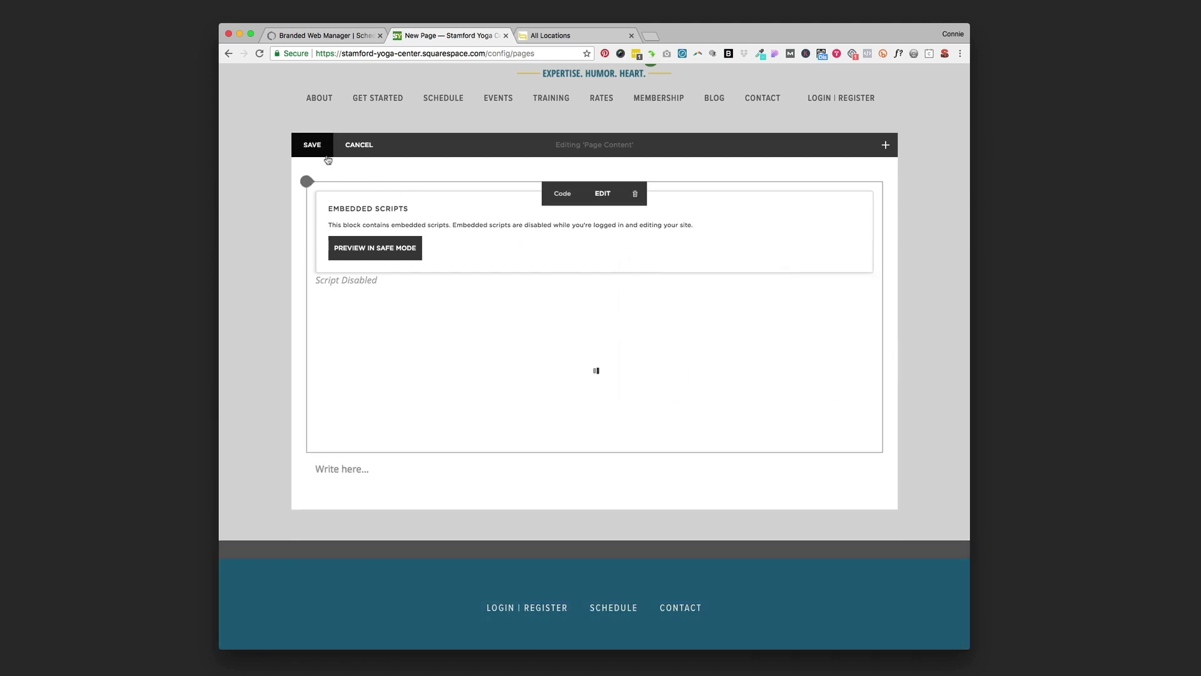
- Save the demo page, review the embedded class schedule, and return to the MindBody widget manager
{"action": "left_click", "coordinate": [312, 145]}
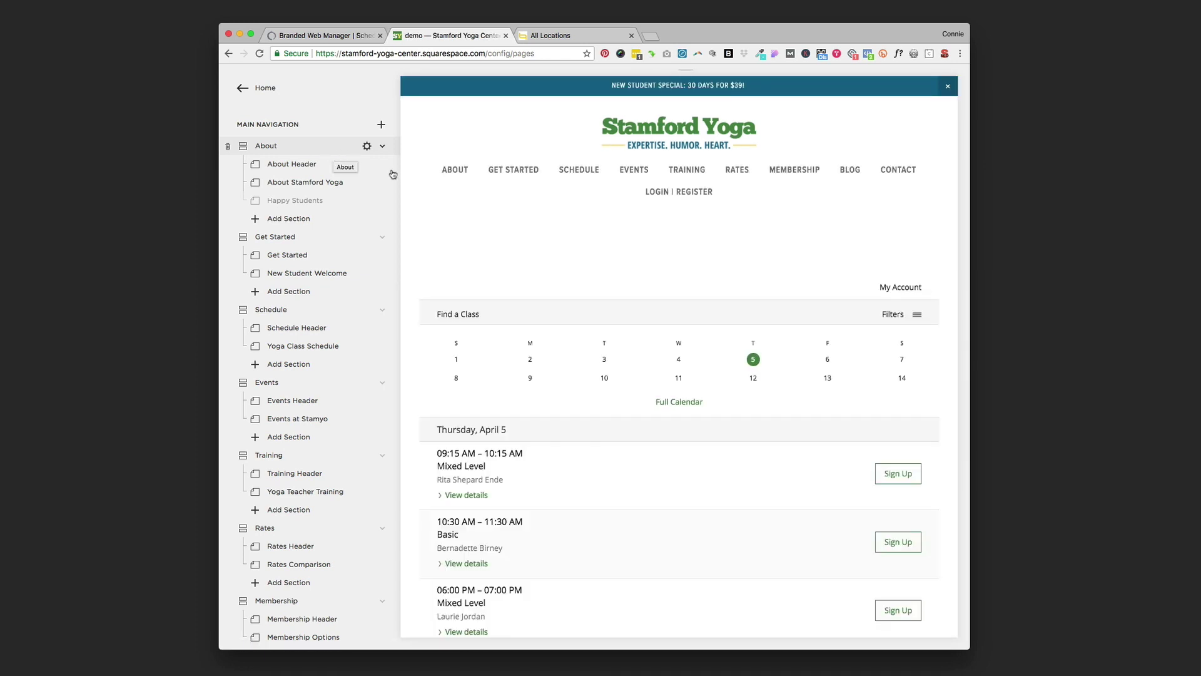
{"action": "scroll", "coordinate": [551, 265], "scroll_direction": "down", "scroll_amount": 2}
{"action": "scroll", "coordinate": [552, 265], "scroll_direction": "down", "scroll_amount": 1}
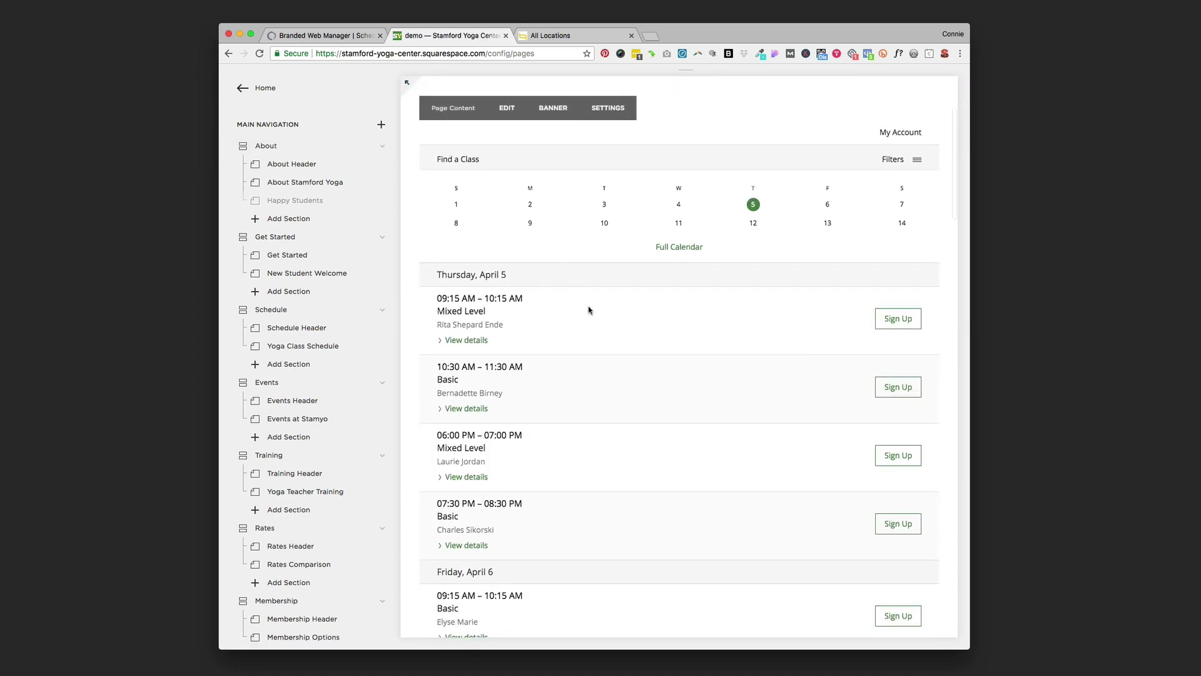
{"action": "scroll", "coordinate": [588, 310], "scroll_direction": "up", "scroll_amount": 1}
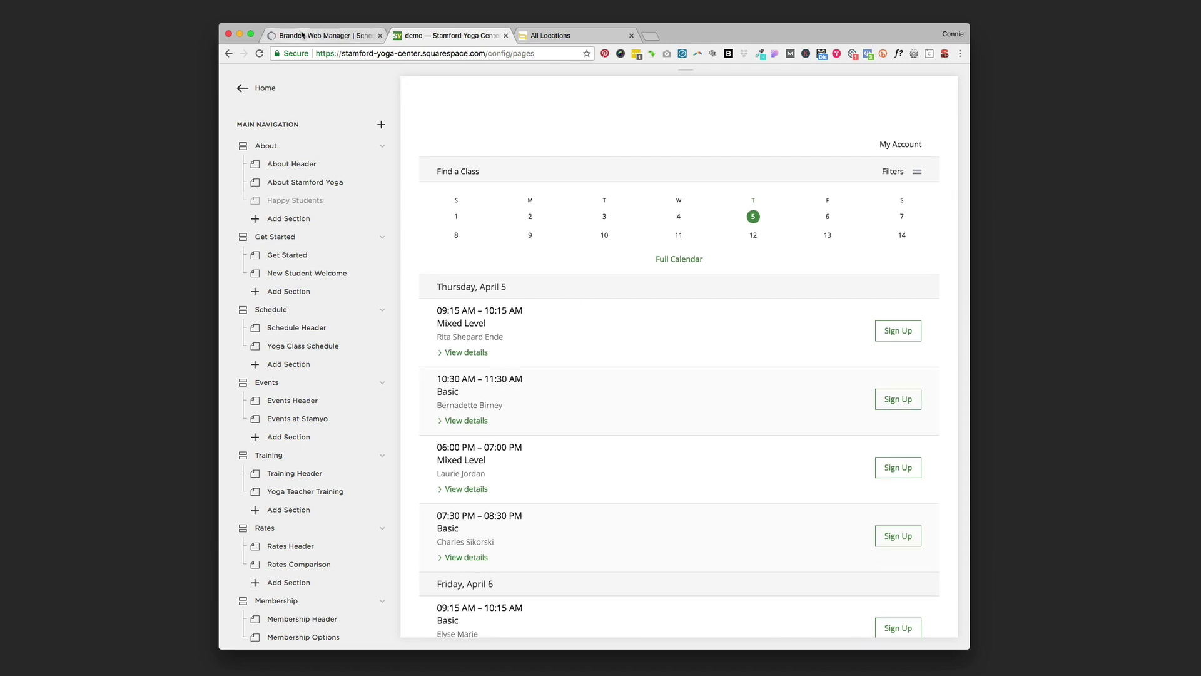
{"action": "left_click", "coordinate": [322, 35]}
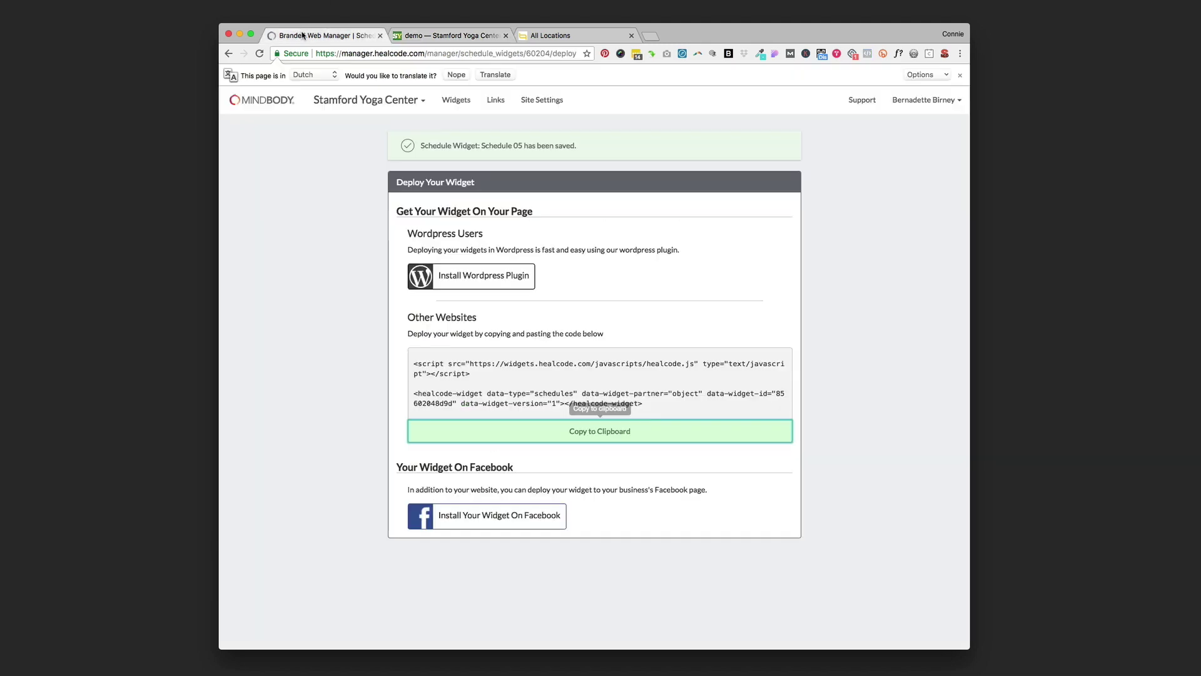
{"action": "left_click", "coordinate": [460, 102]}
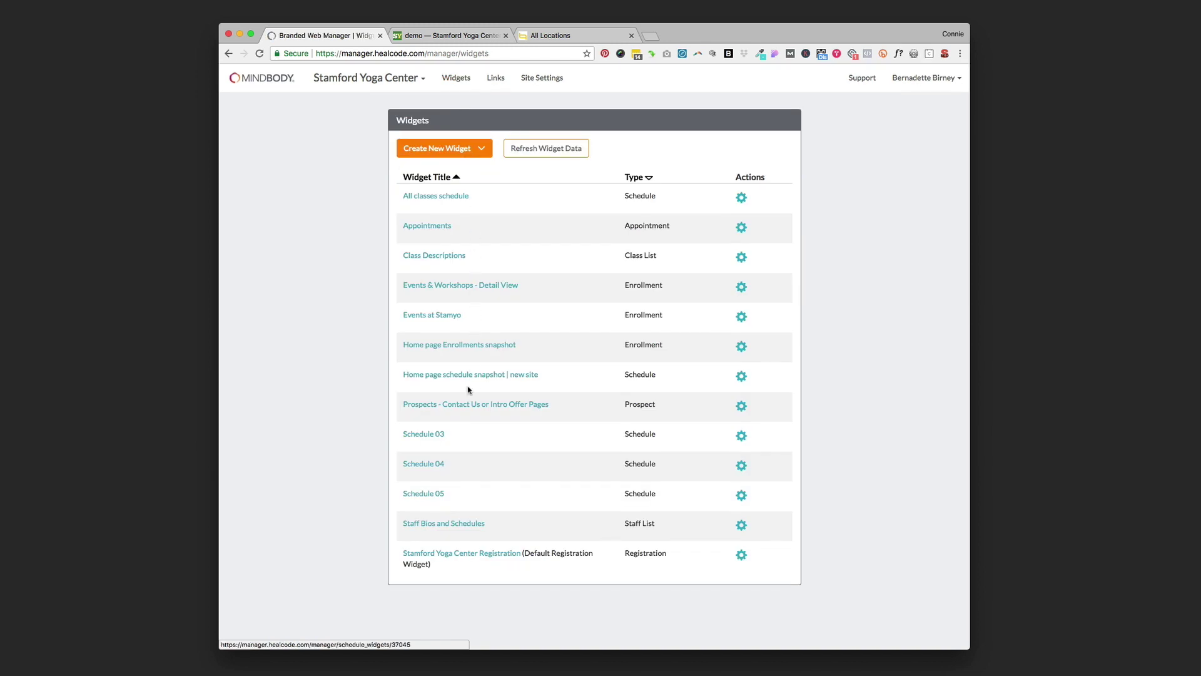
{"action": "left_click", "coordinate": [425, 497]}
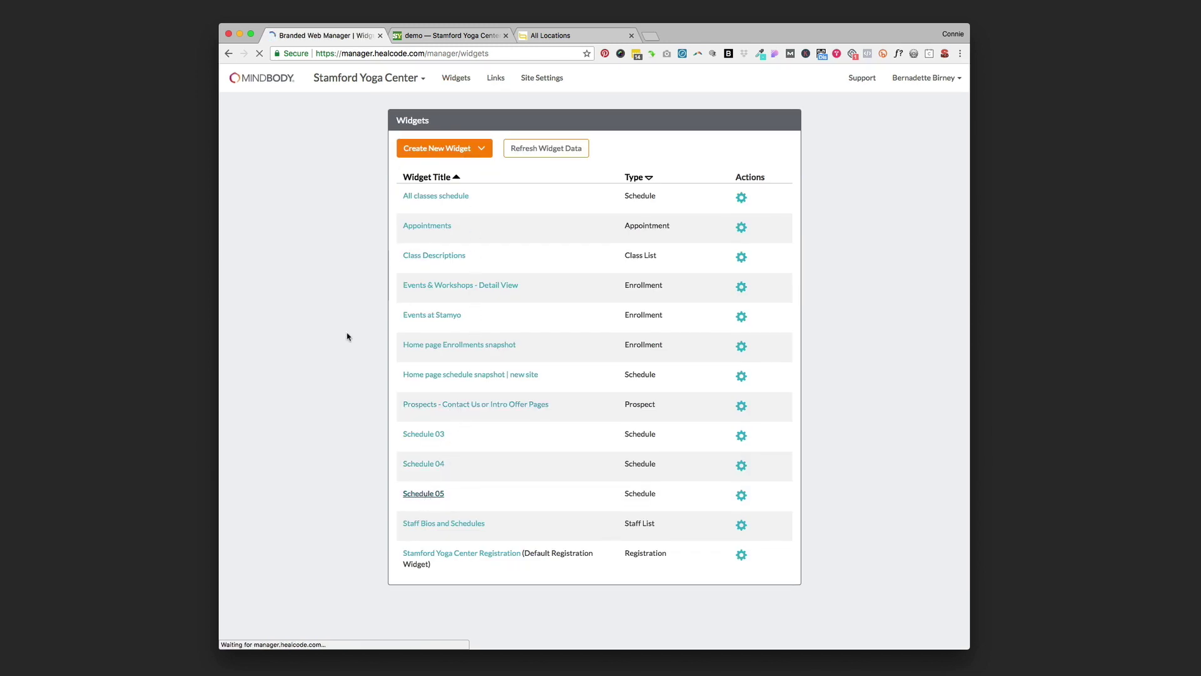
{"action": "scroll", "coordinate": [460, 386], "scroll_direction": "down", "scroll_amount": 5}
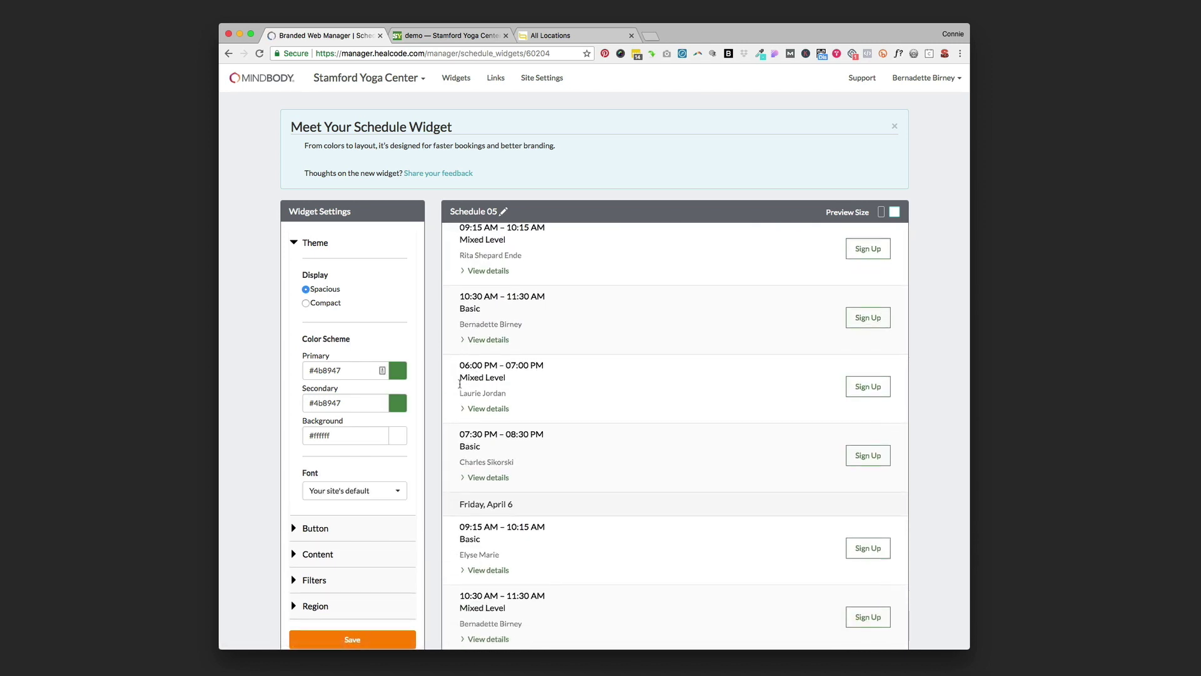
{"action": "left_click", "coordinate": [429, 36]}
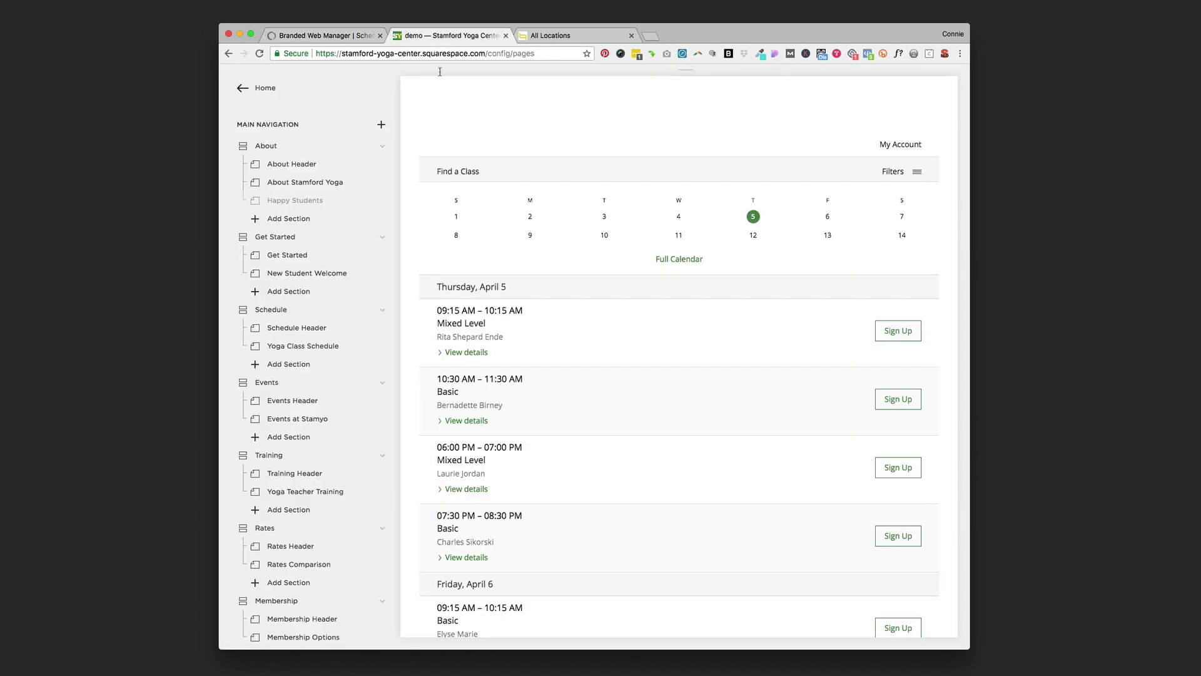
{"action": "mouse_move", "coordinate": [545, 289]}
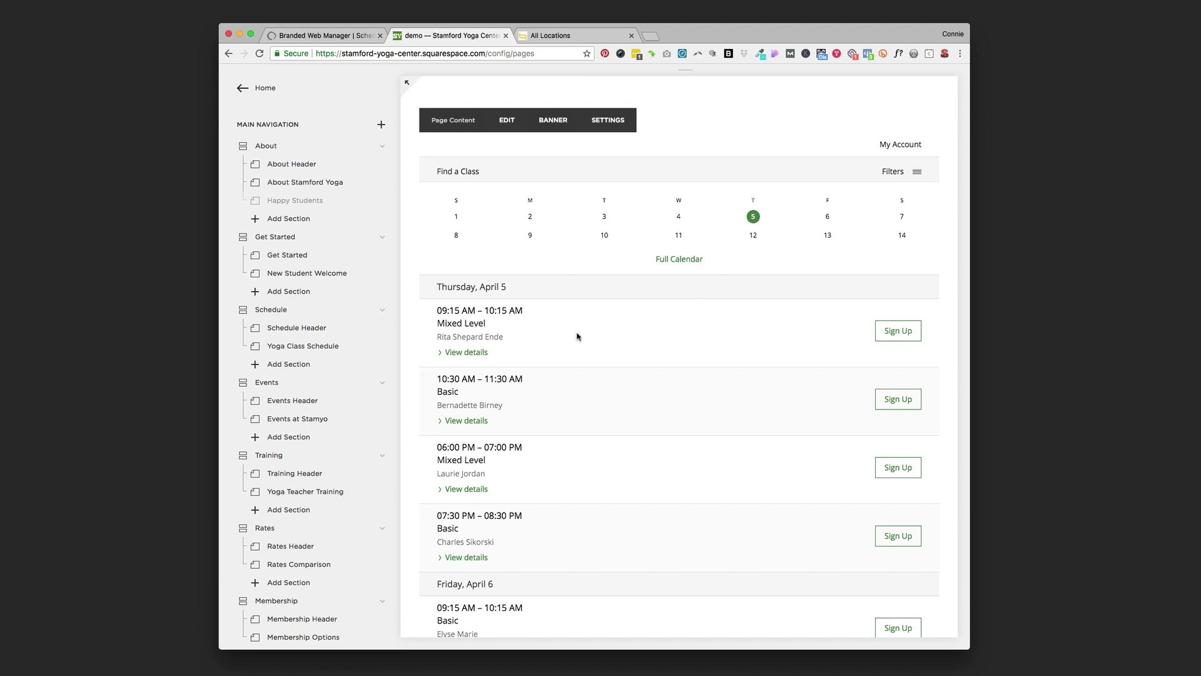
{"action": "scroll", "coordinate": [577, 336], "scroll_direction": "down", "scroll_amount": 2}
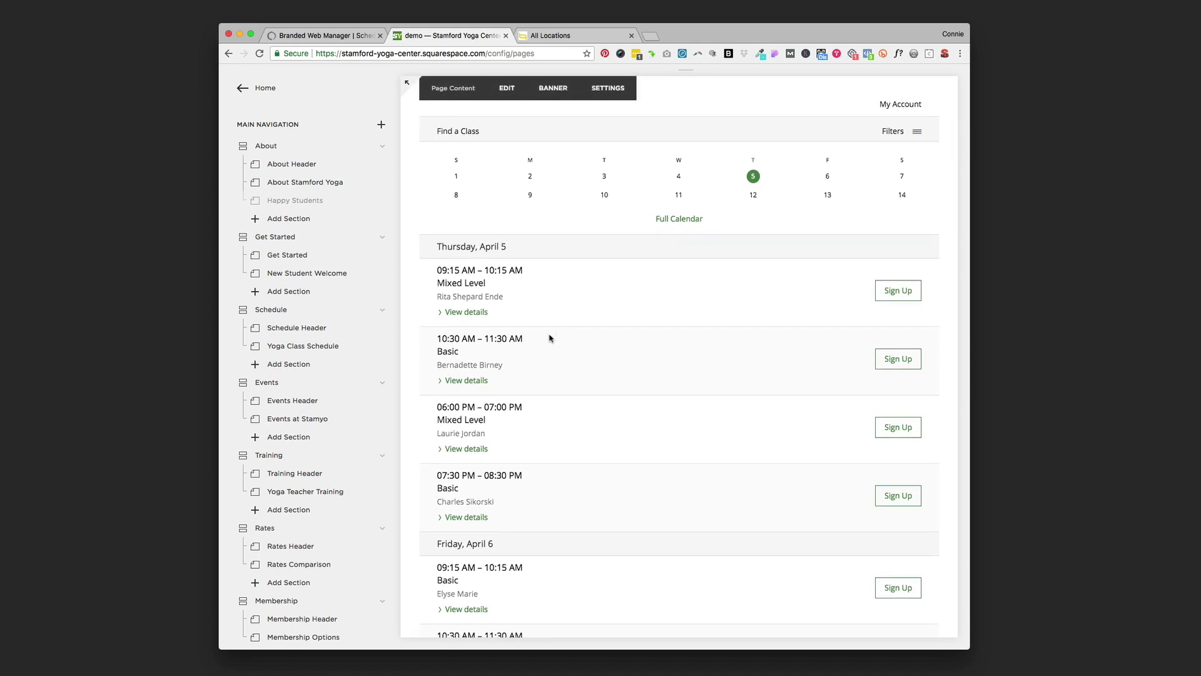
{"action": "left_click_drag", "start_coordinate": [517, 420], "coordinate": [431, 406]}
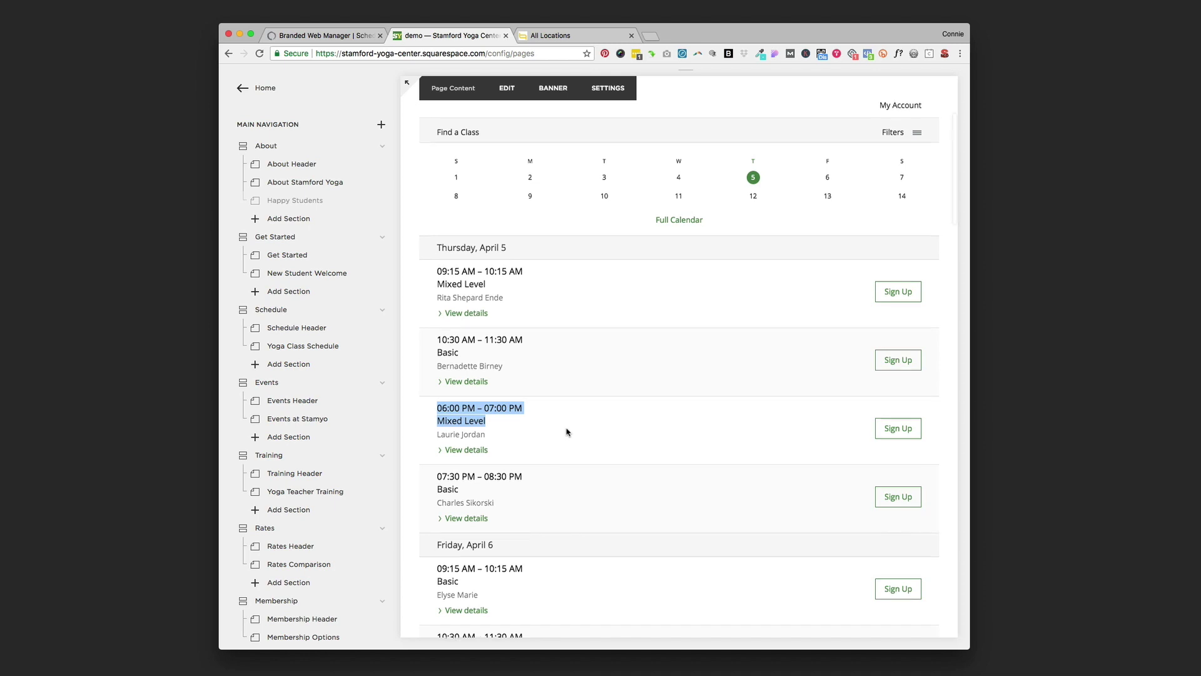
{"action": "scroll", "coordinate": [567, 432], "scroll_direction": "down", "scroll_amount": 1}
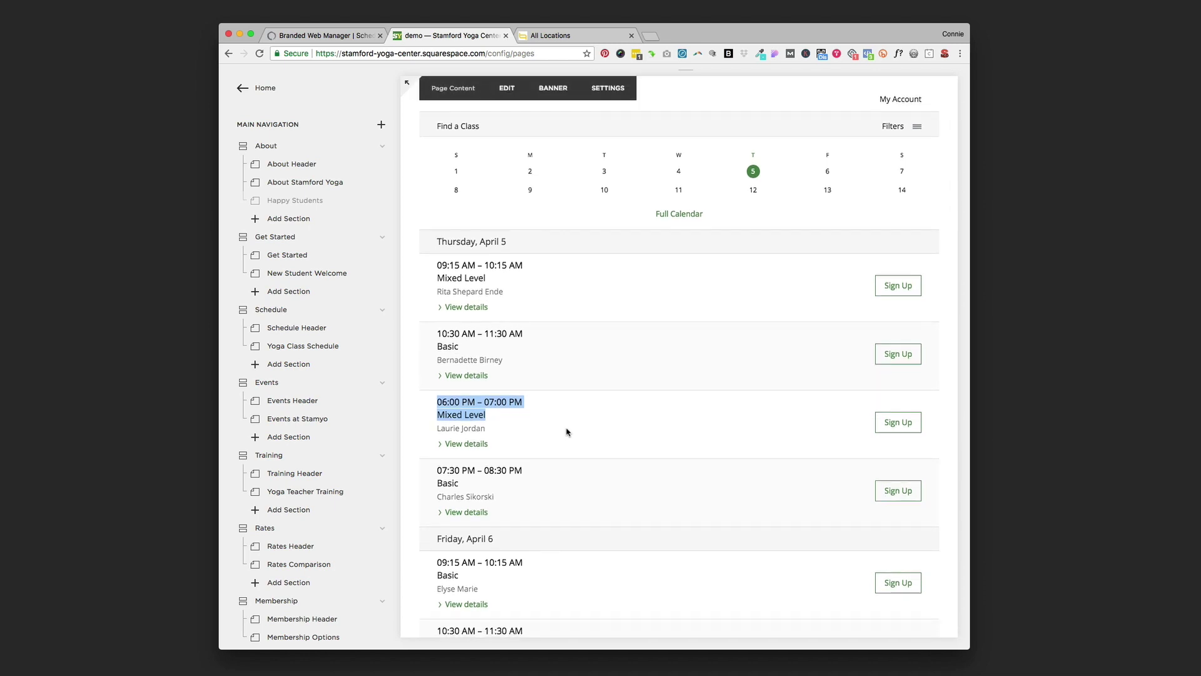
{"action": "left_click", "coordinate": [407, 85]}
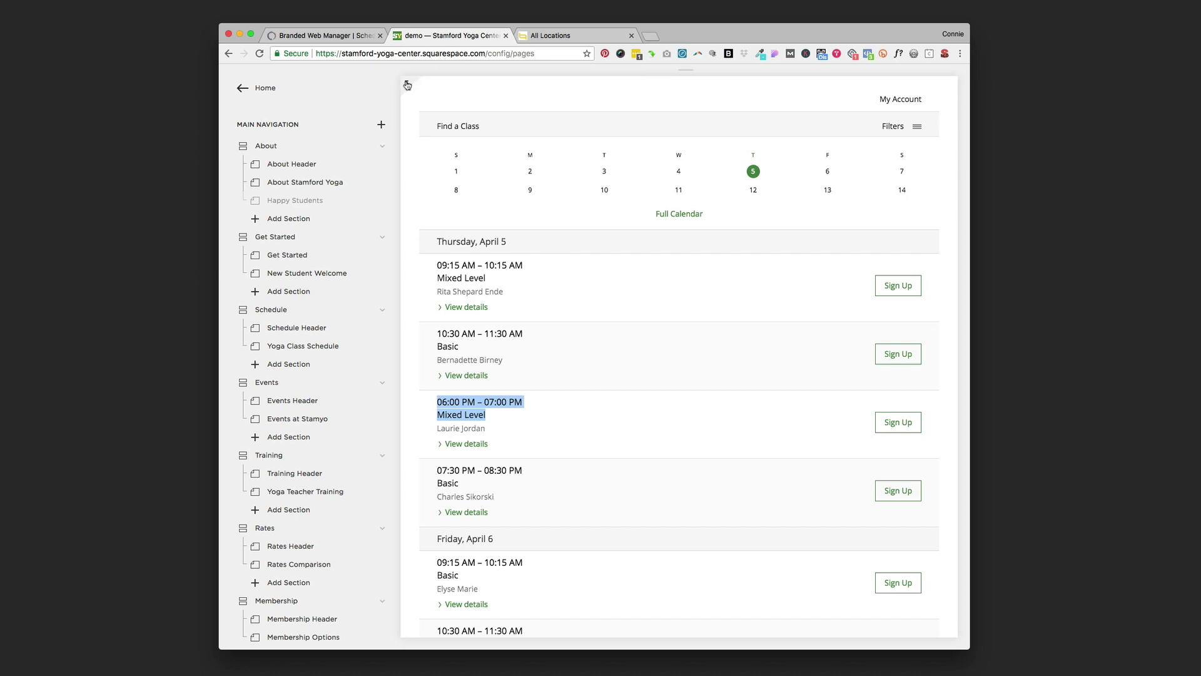